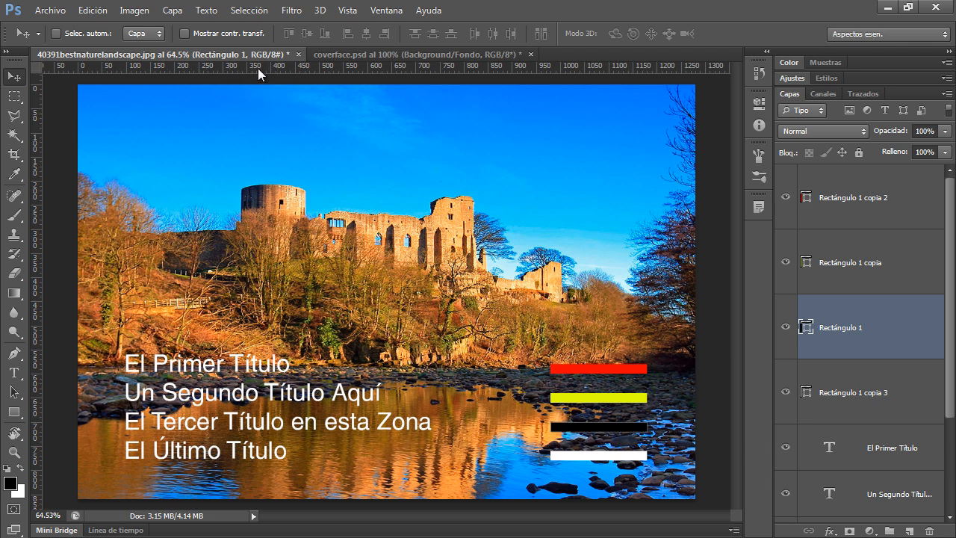
Step: Place freehand ruler guides framing the image: horizontal at about 95 and 820 px, vertical at about 65 and 1200 px
left_click_drag(258, 68, 264, 150)
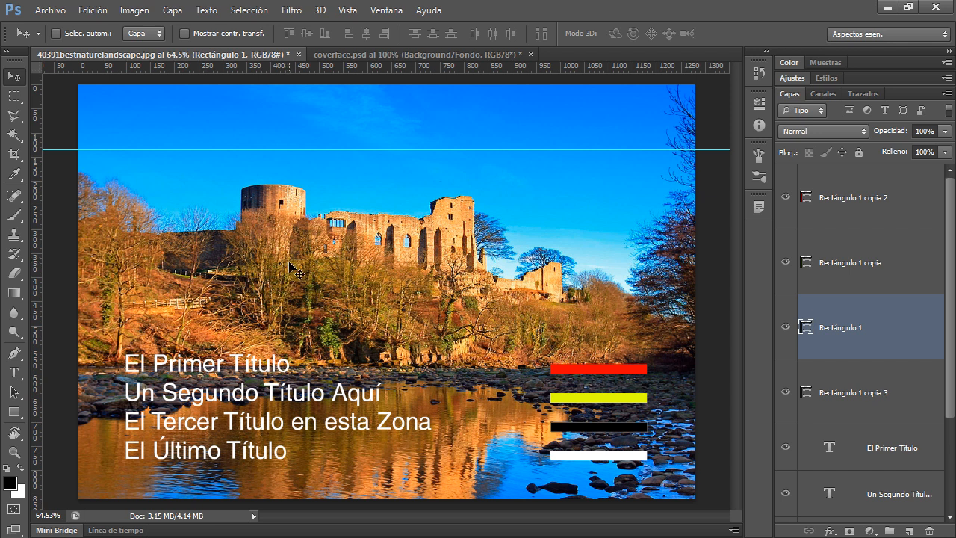
left_click_drag(37, 308, 111, 296)
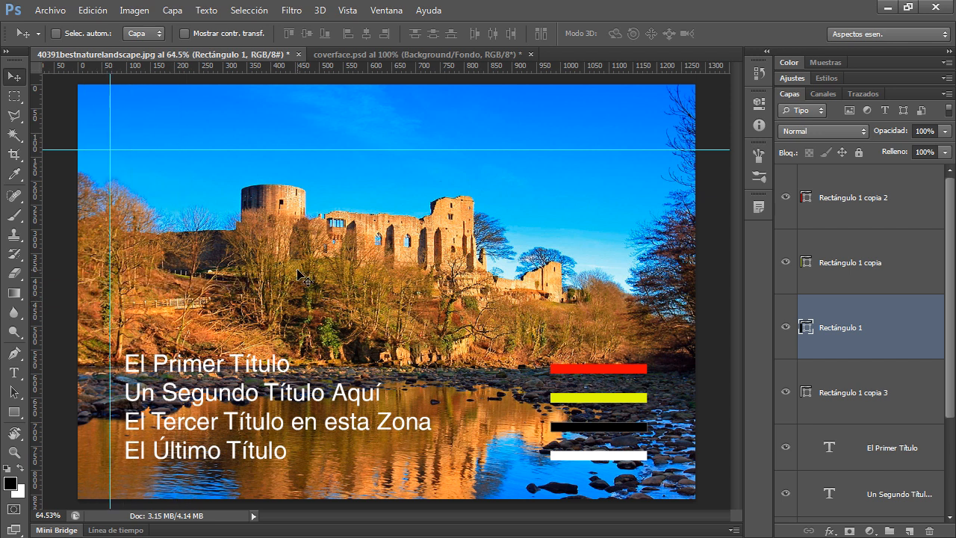
left_click_drag(38, 224, 656, 218)
left_click_drag(384, 67, 371, 130)
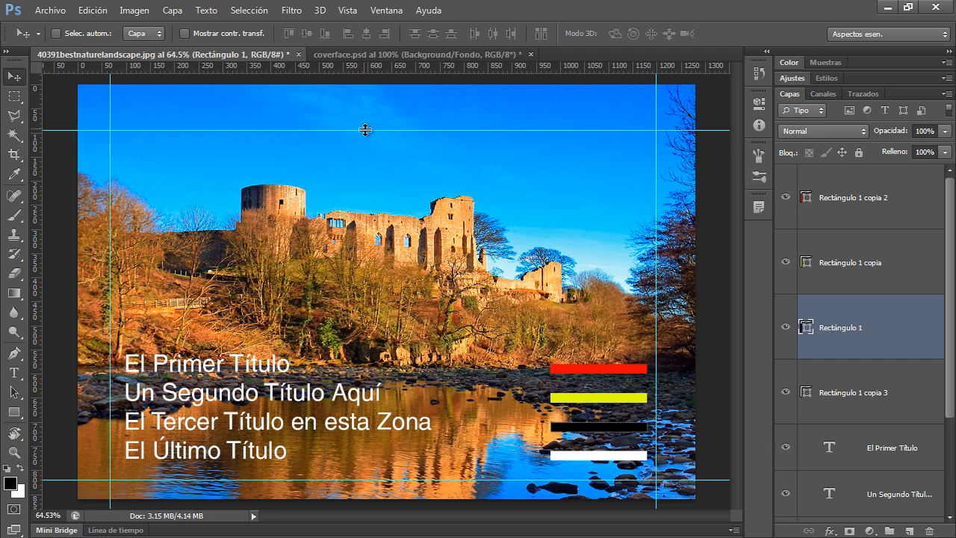
Step: Reposition the upper guide to about 100 px, the lower one to about 770 px and the left one to about 75 px
mouse_move(364, 130)
left_mouse_down()
mouse_move(371, 183)
mouse_move(376, 147)
mouse_move(389, 213)
mouse_move(374, 133)
left_mouse_up()
left_click_drag(428, 480, 430, 454)
left_click_drag(109, 238, 115, 239)
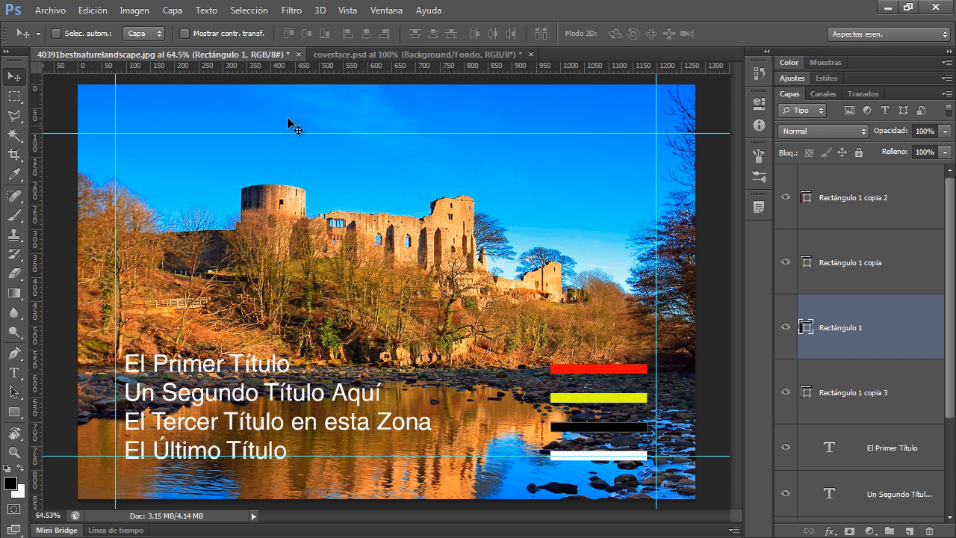
Step: Remove all four freehand guides from the canvas
left_click_drag(321, 134, 316, 66)
left_click_drag(116, 122, 39, 118)
left_click_drag(150, 461, 38, 461)
left_click_drag(655, 135, 654, 59)
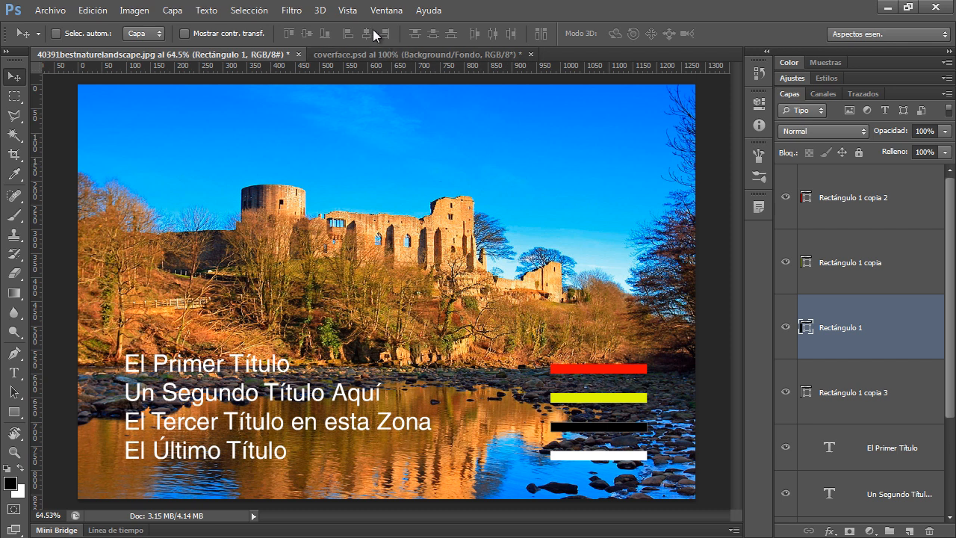
Step: Create a new horizontal guide at exactly 100 px
left_click(348, 10)
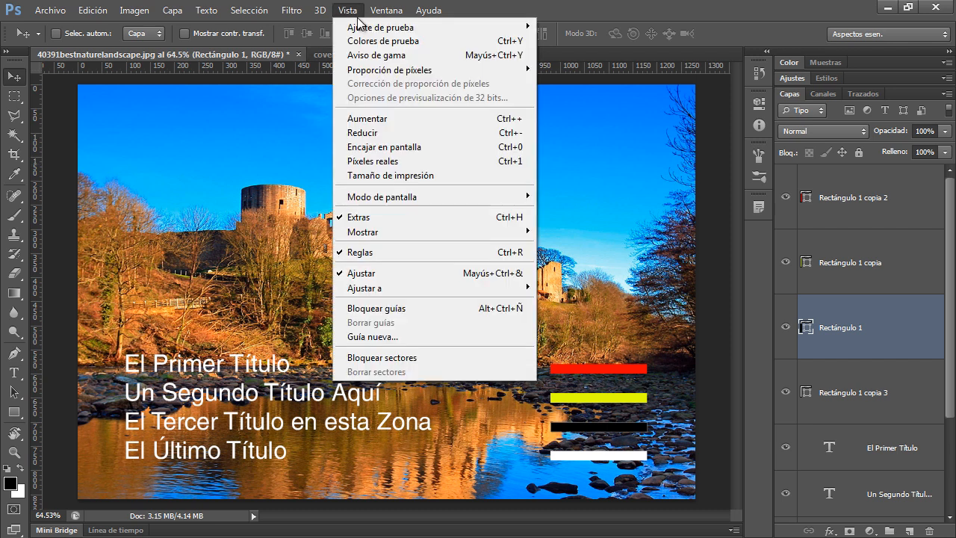
left_click(439, 337)
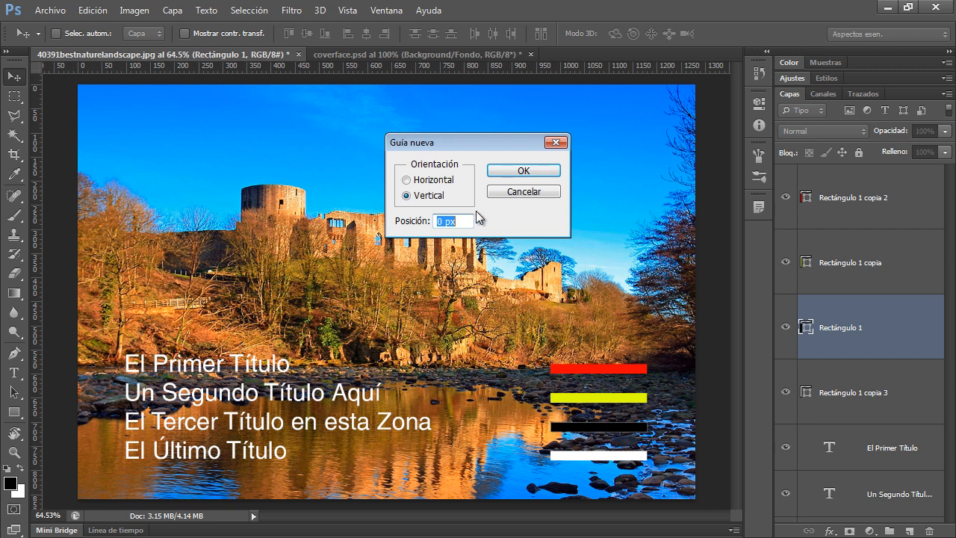
left_click(423, 183)
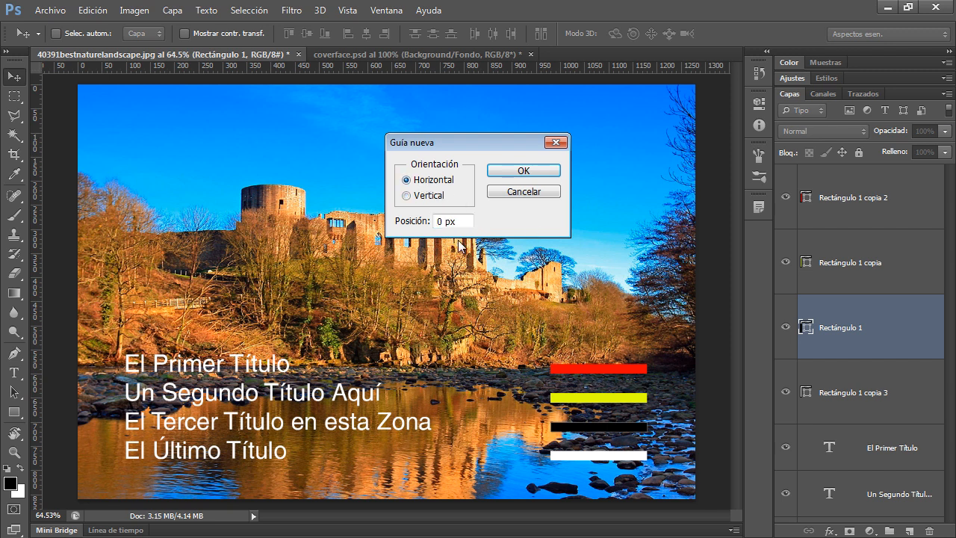
left_click_drag(443, 221, 361, 226)
type("100")
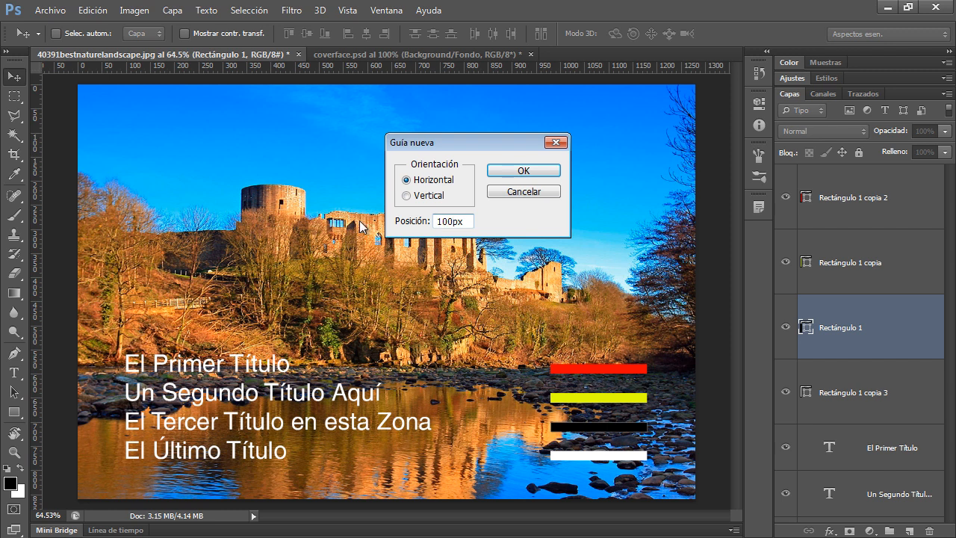
left_click(514, 171)
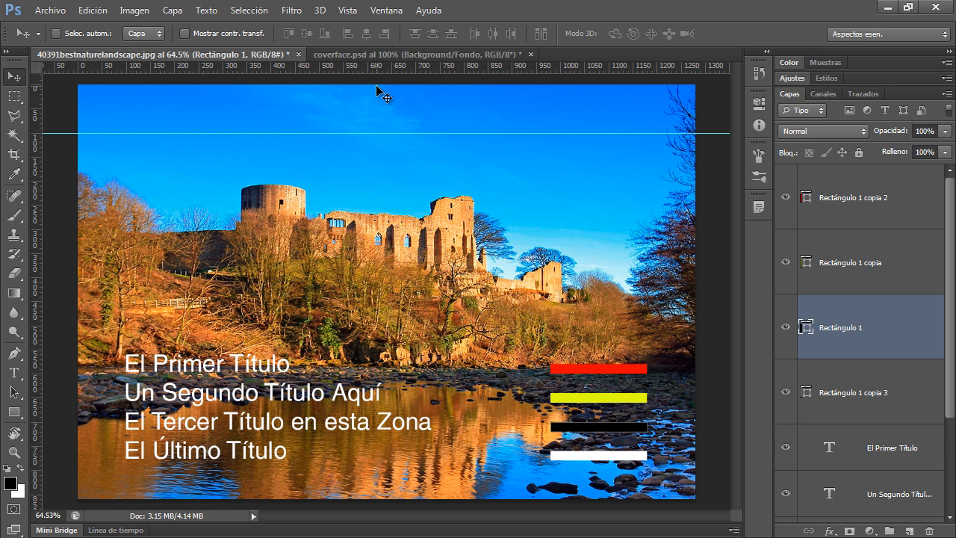
Step: Create a new vertical guide at exactly 100 px
left_click(350, 11)
left_click(387, 337)
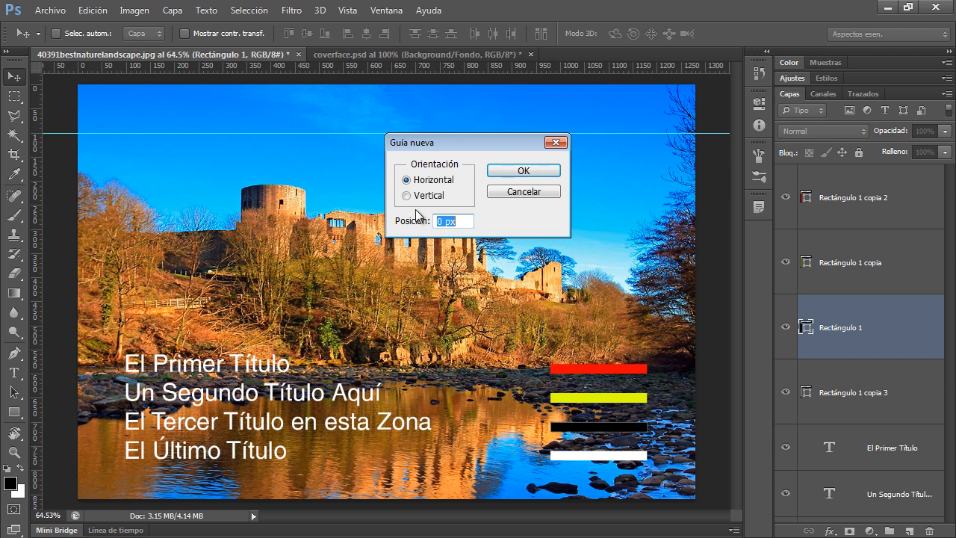
left_click(406, 194)
left_click(440, 220)
type("100")
key("Return")
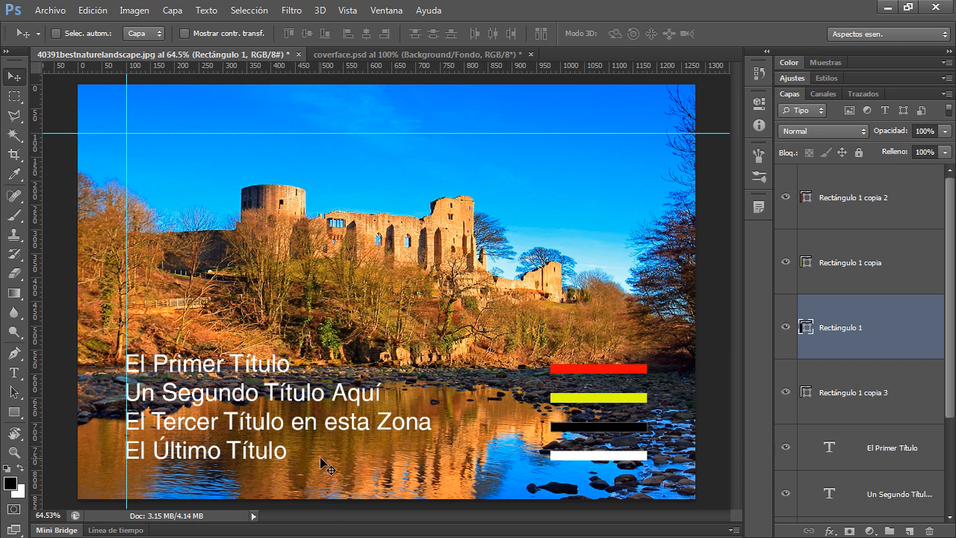
Step: Check the document's pixel dimensions and create a horizontal guide at 760 px for the lower margin
left_click(184, 517)
left_click(348, 11)
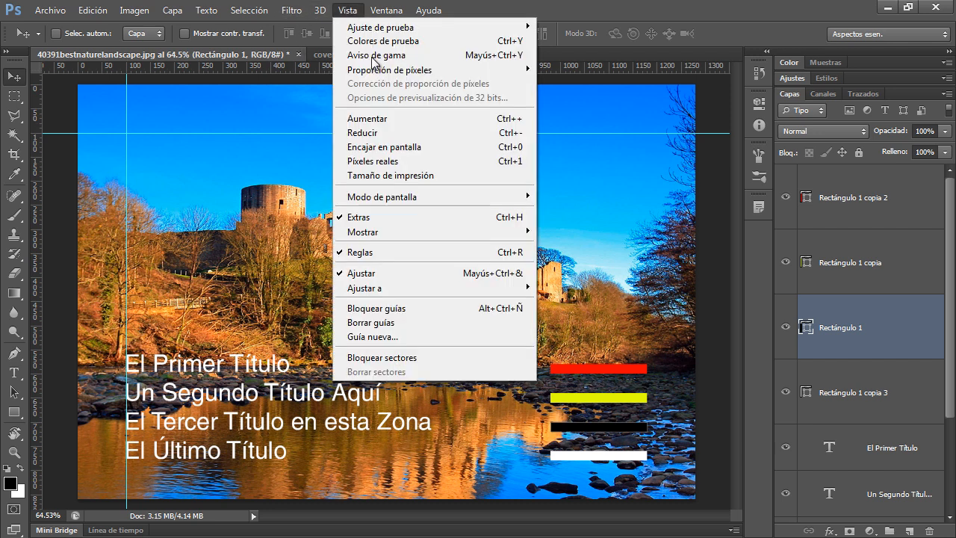
left_click(433, 336)
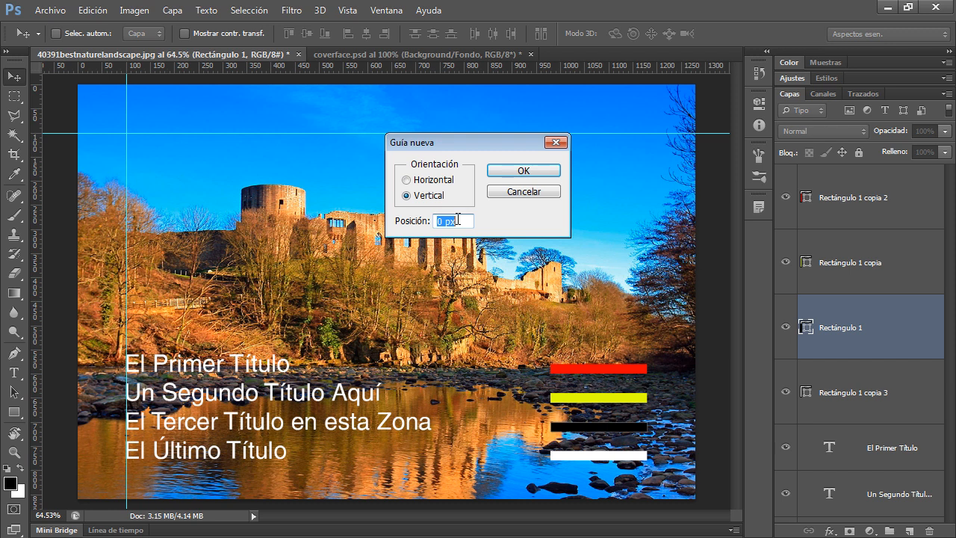
left_click(437, 180)
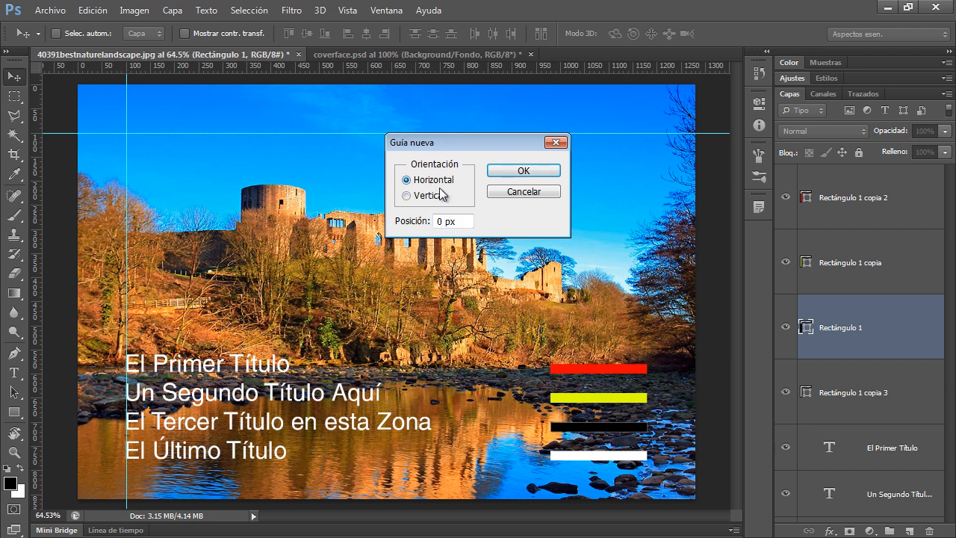
double_click(440, 221)
type("75")
type("0")
key("Tab")
left_click(507, 170)
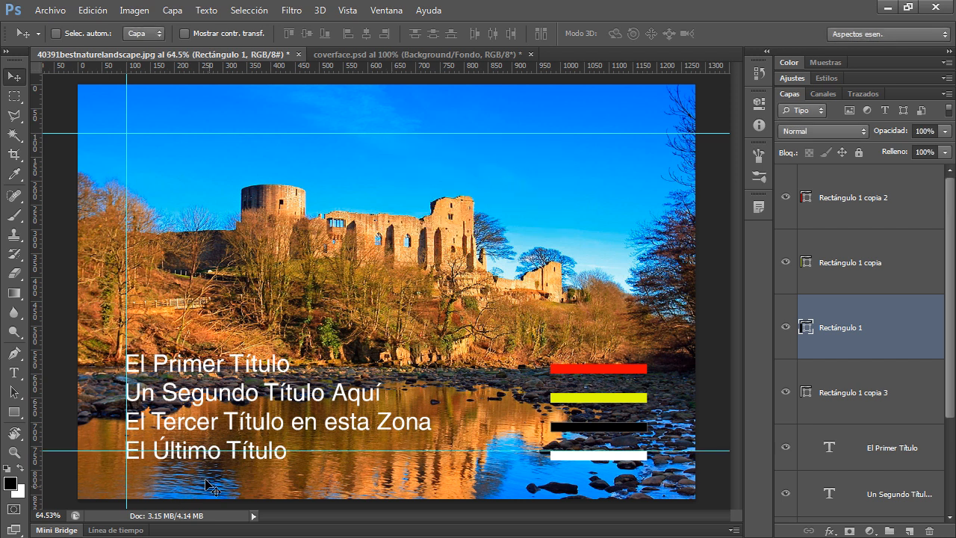
Step: Check the document's width and create a vertical guide at 1180 px for the right margin
left_click(184, 519)
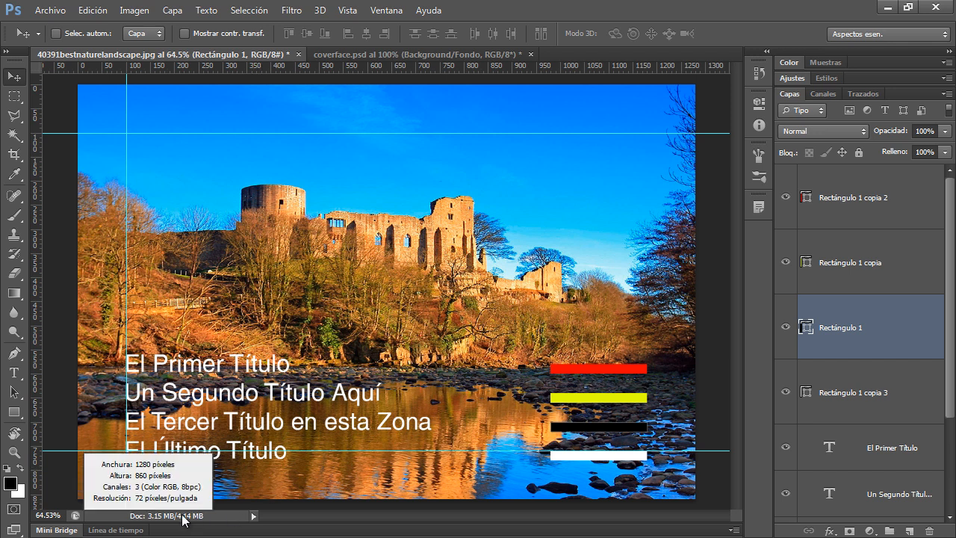
left_click(348, 10)
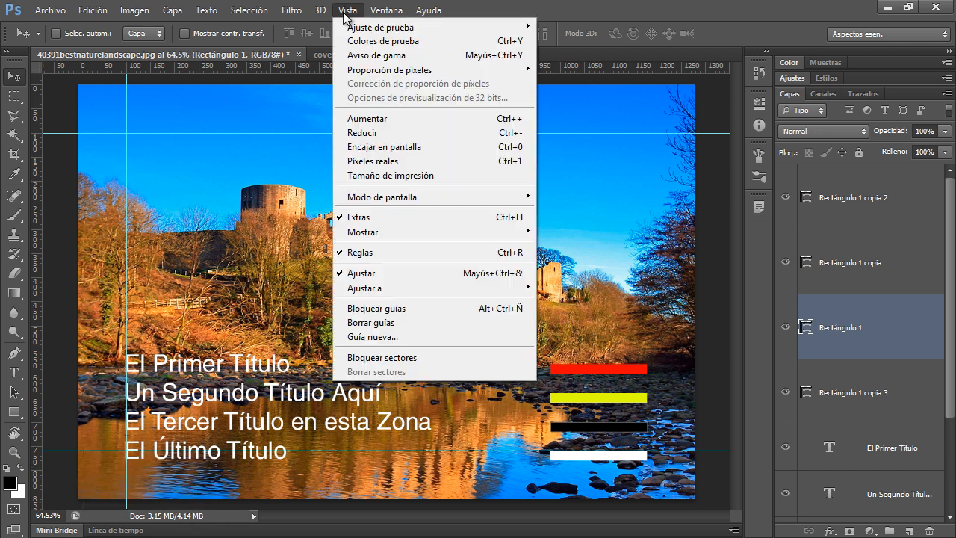
left_click(423, 337)
left_click(414, 195)
left_click_drag(443, 221, 390, 221)
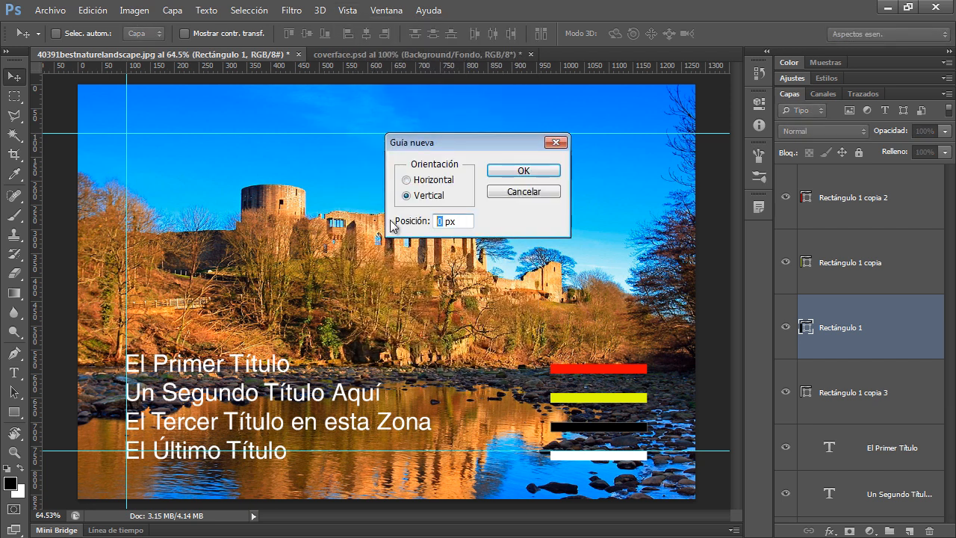
type("118")
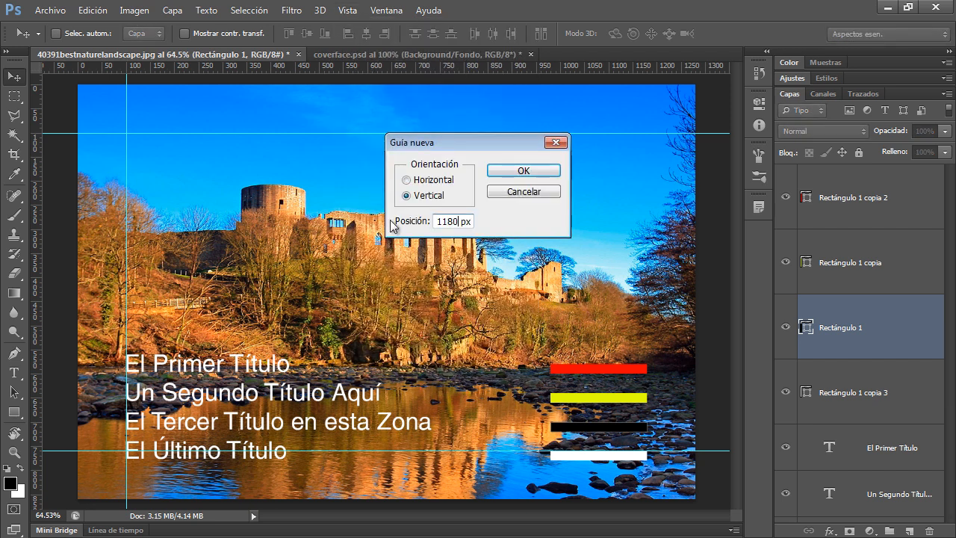
left_click(523, 169)
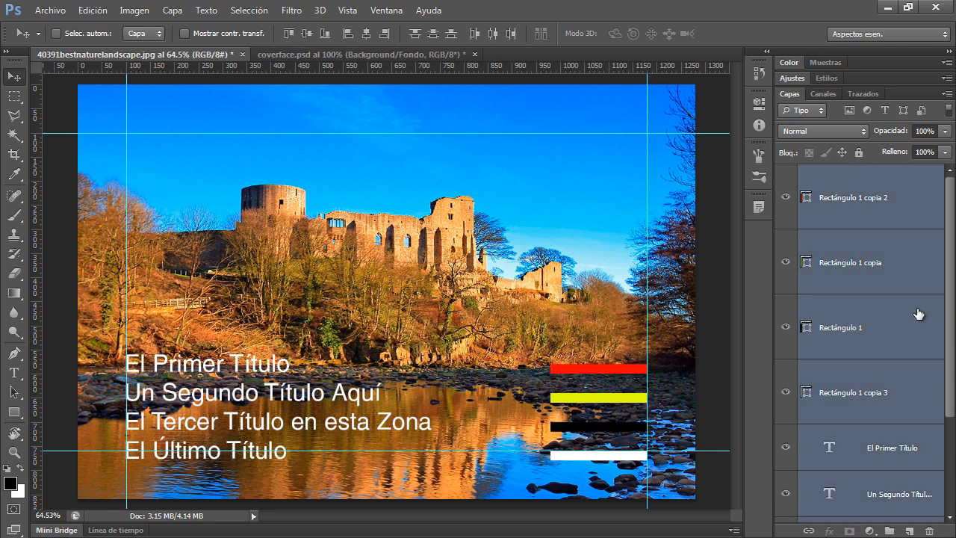
Step: Select all title and rectangle layers and move them up about 20 px so the lowest bar rests on the lower guide
scroll(920, 373, "down", 2)
left_click(878, 443)
scroll(878, 444, "up", 3)
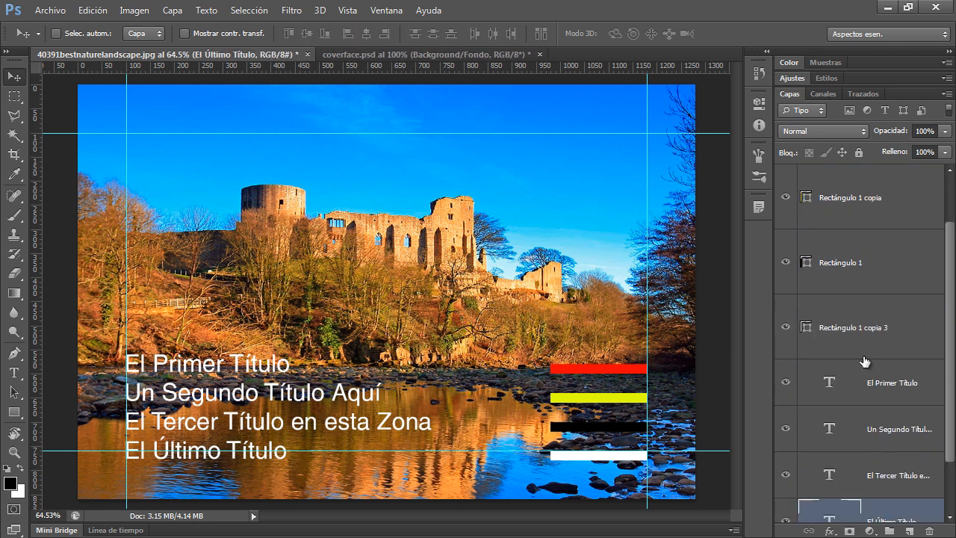
key("ctrl+alt+a")
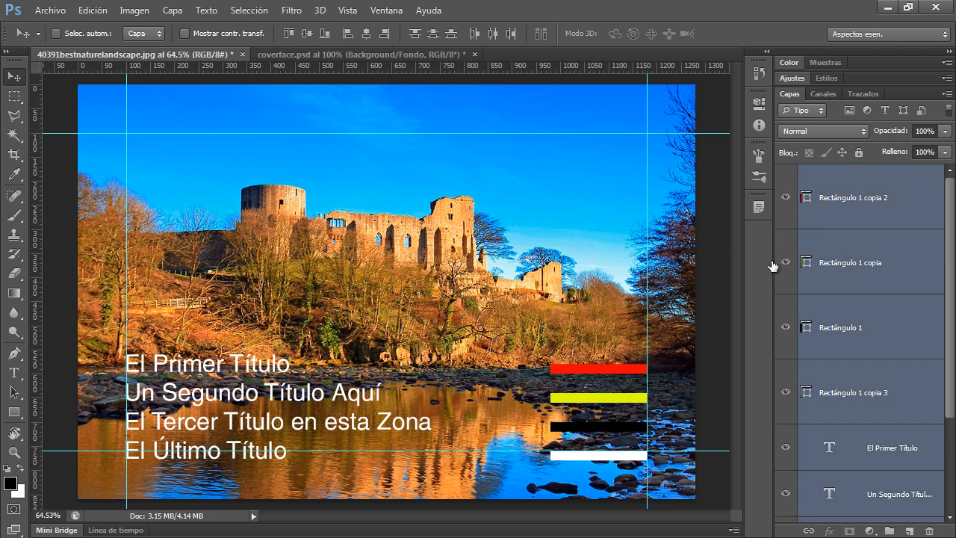
mouse_move(255, 392)
left_mouse_down()
mouse_move(255, 366)
mouse_move(257, 386)
left_mouse_up()
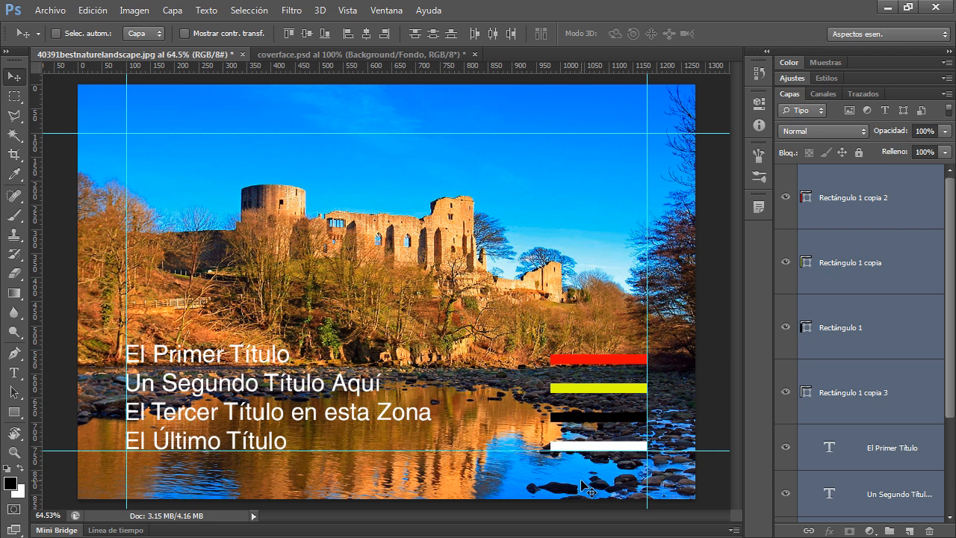
Step: Check which elements snapping is enabled for
left_click(348, 10)
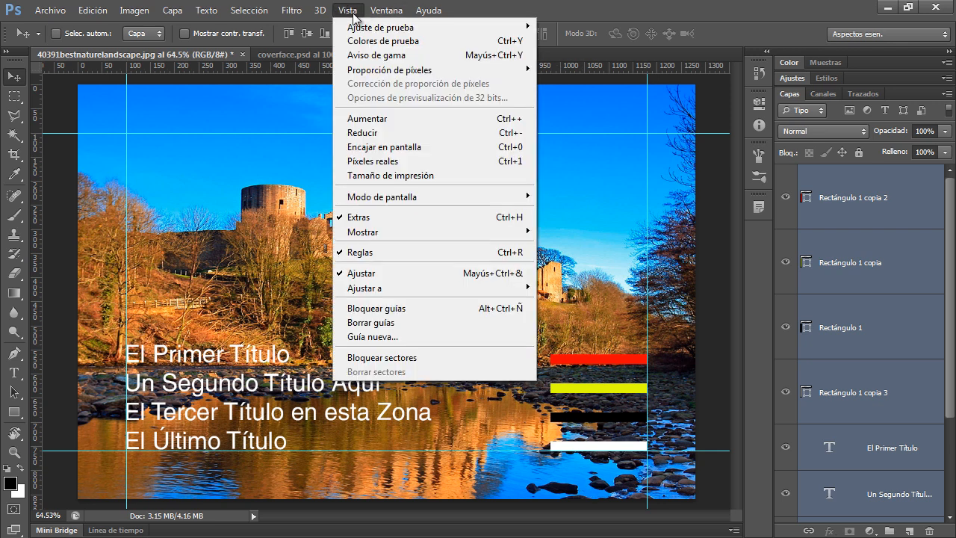
mouse_move(371, 293)
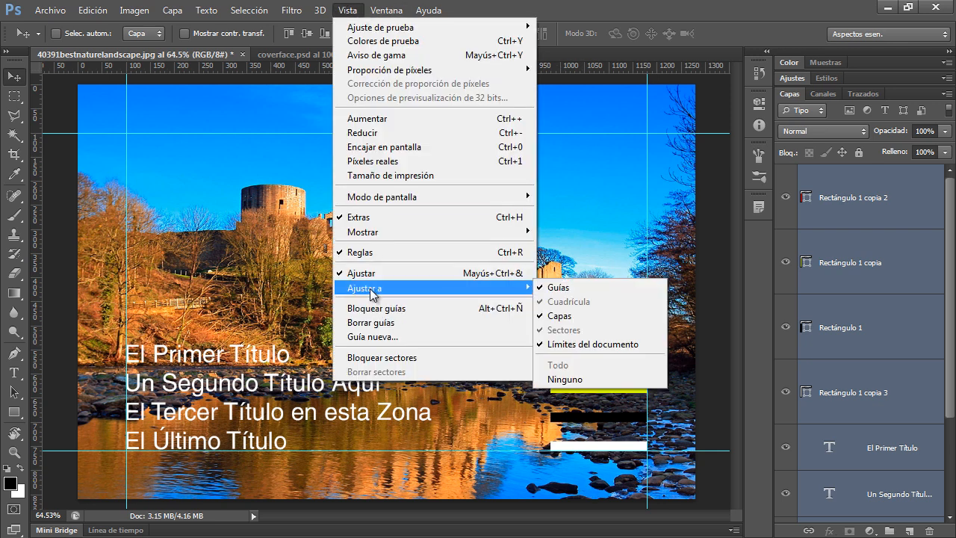
left_click(172, 57)
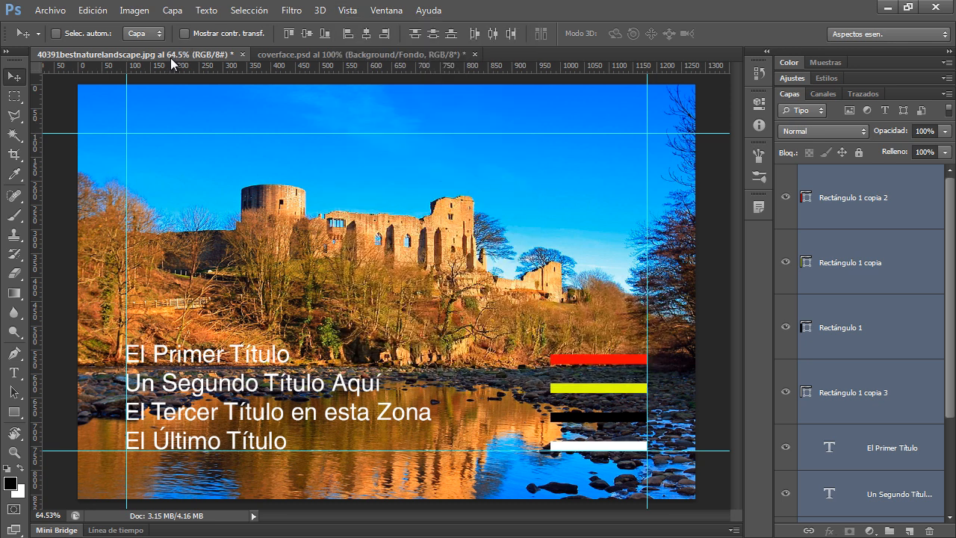
Step: Draw a red 1080 × 660 px rectangle filling the area inside the four guides, and undo it
left_click(15, 411)
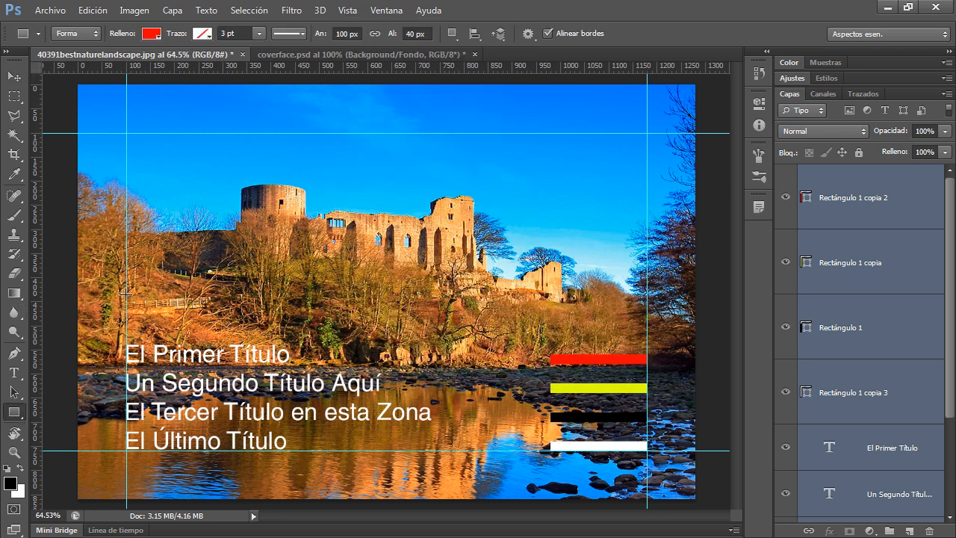
left_click_drag(127, 134, 647, 451)
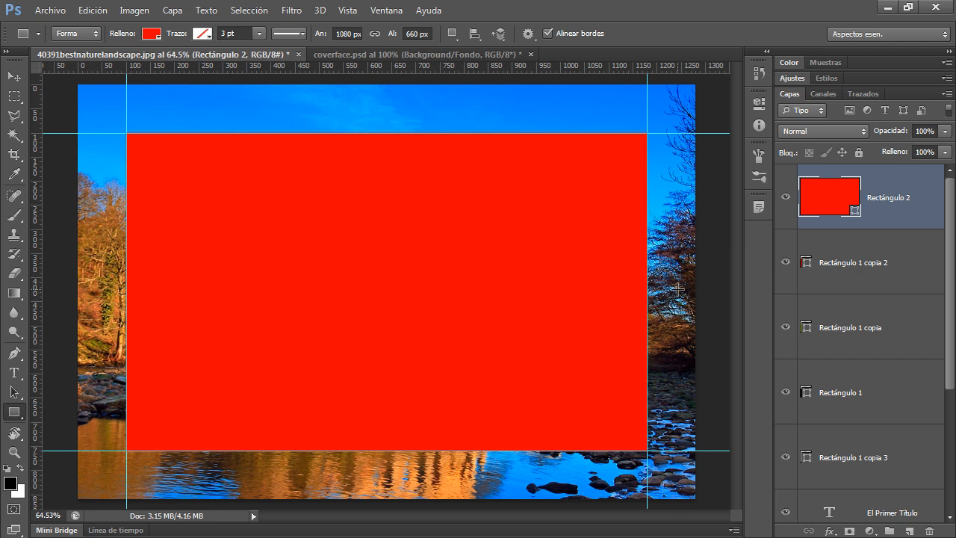
key("ctrl+z")
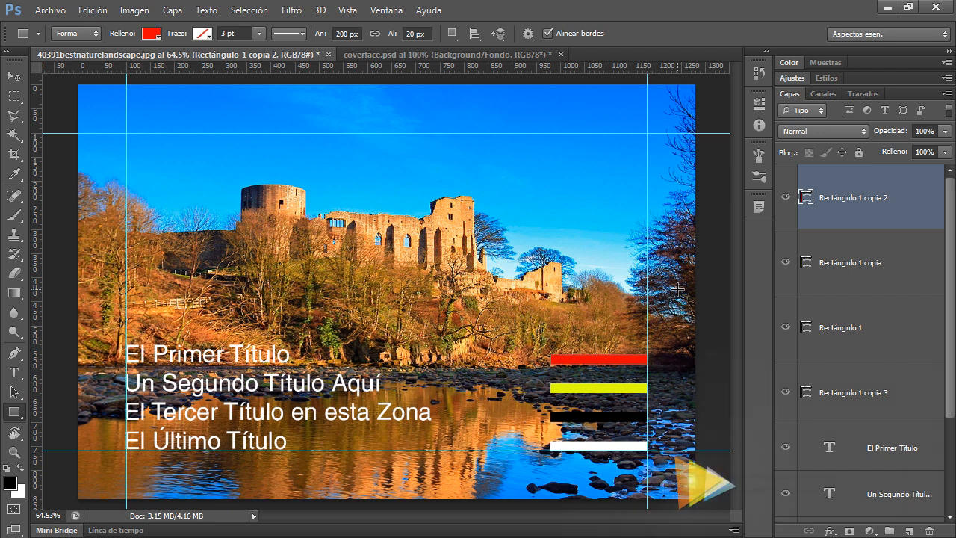
Step: Draw a red rectangle over the castle and a smaller one in the upper-left guide corner, and snap the larger one to the left guide
left_click_drag(327, 173, 437, 233)
mouse_move(390, 276)
left_mouse_down()
mouse_move(463, 316)
mouse_move(432, 314)
mouse_move(203, 214)
mouse_move(179, 162)
left_mouse_up()
key("v")
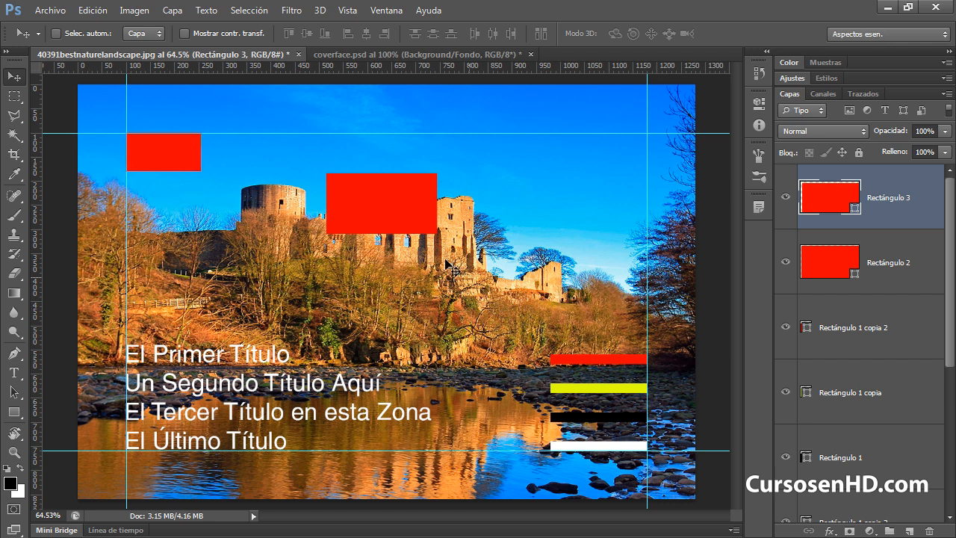
left_click_drag(384, 214, 210, 245)
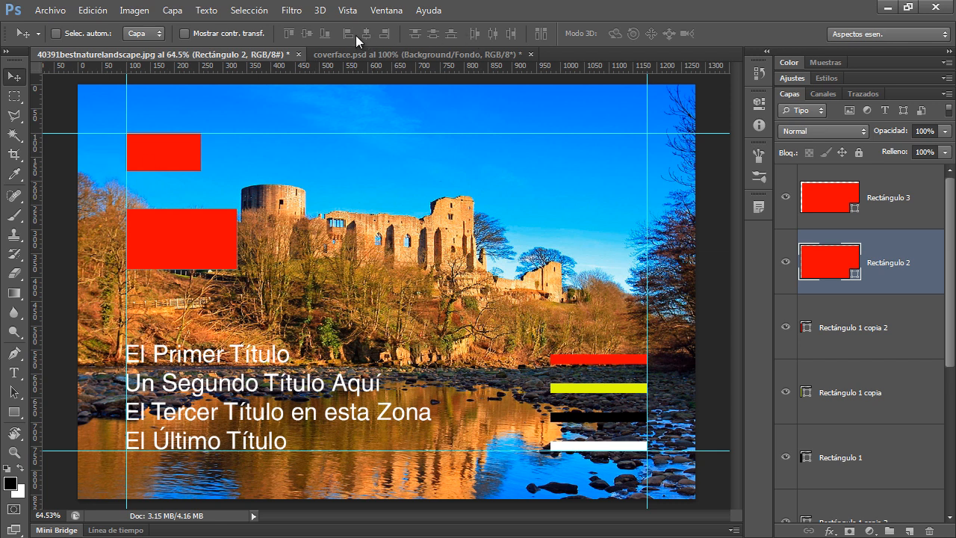
Step: Review the elements that objects can snap to, including guides, layers and document bounds
left_click(348, 10)
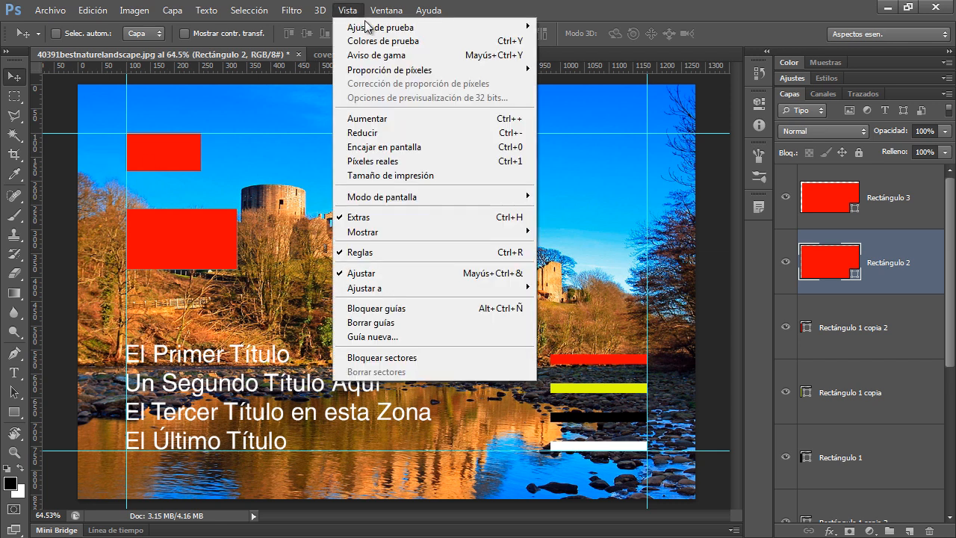
mouse_move(425, 288)
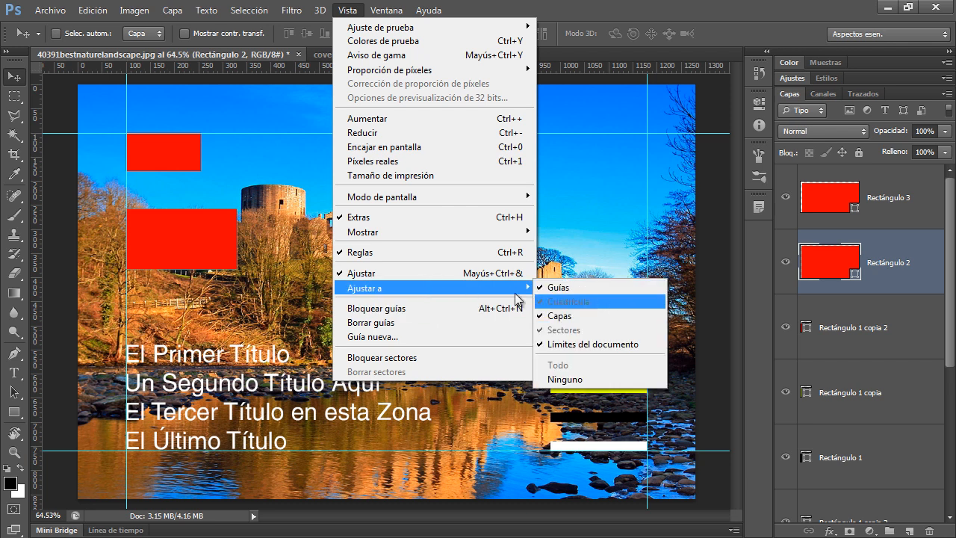
mouse_move(478, 290)
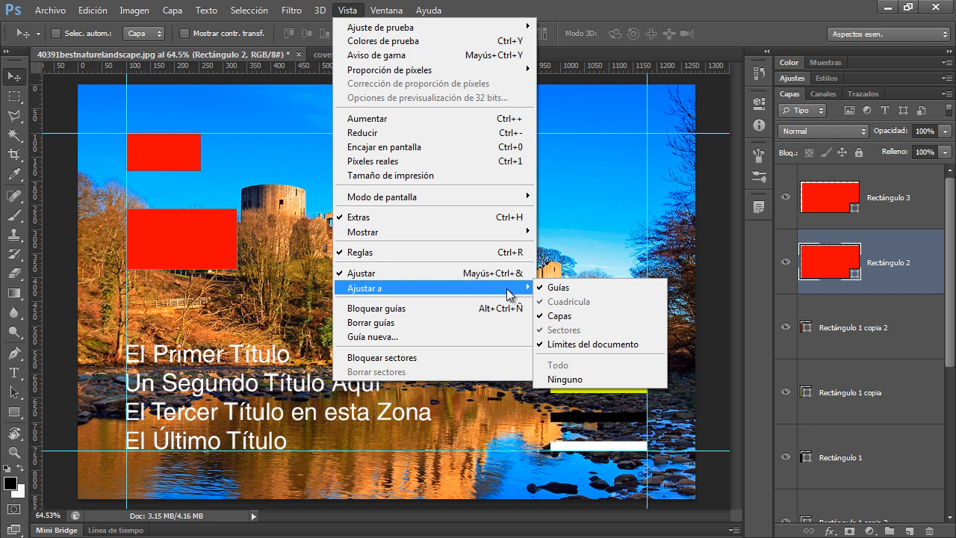
left_click(606, 346)
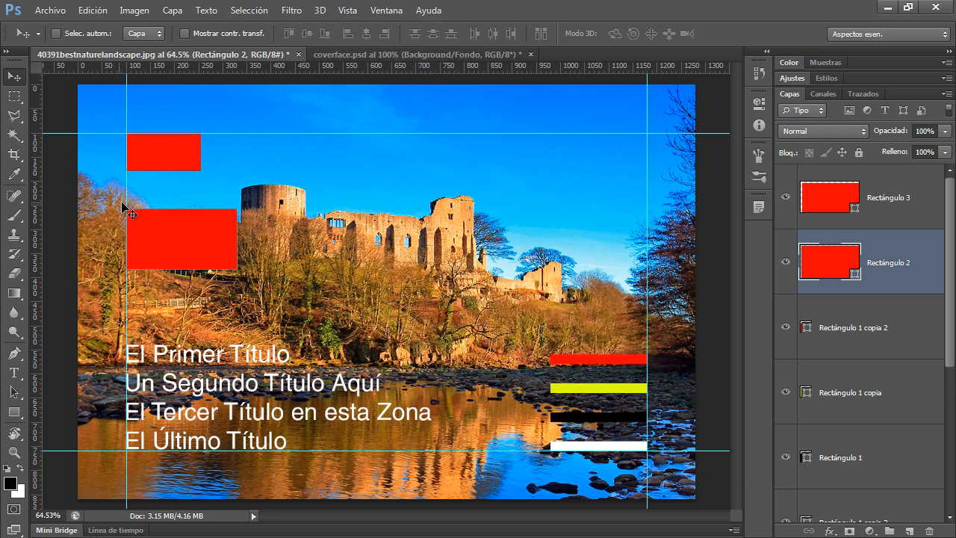
Step: Align the upper guide with the larger red rectangle's top edge, and add and remove a vertical guide at its right edge
left_click_drag(35, 208, 238, 247)
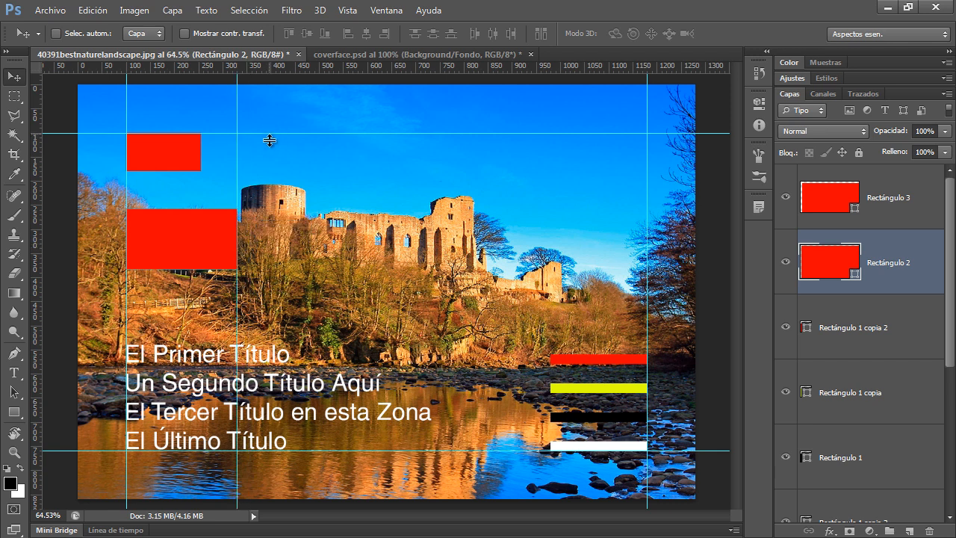
left_click_drag(270, 141, 196, 207)
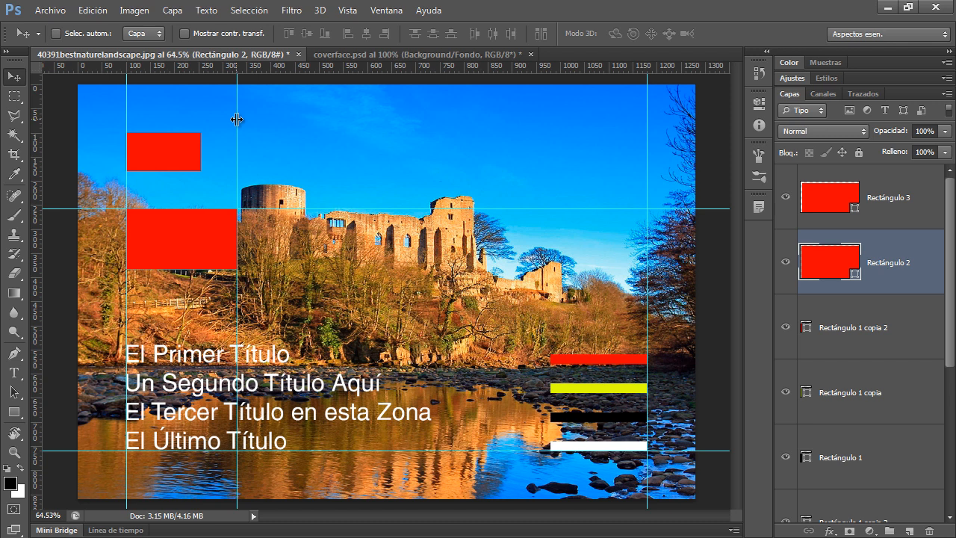
left_click_drag(237, 120, 239, 64)
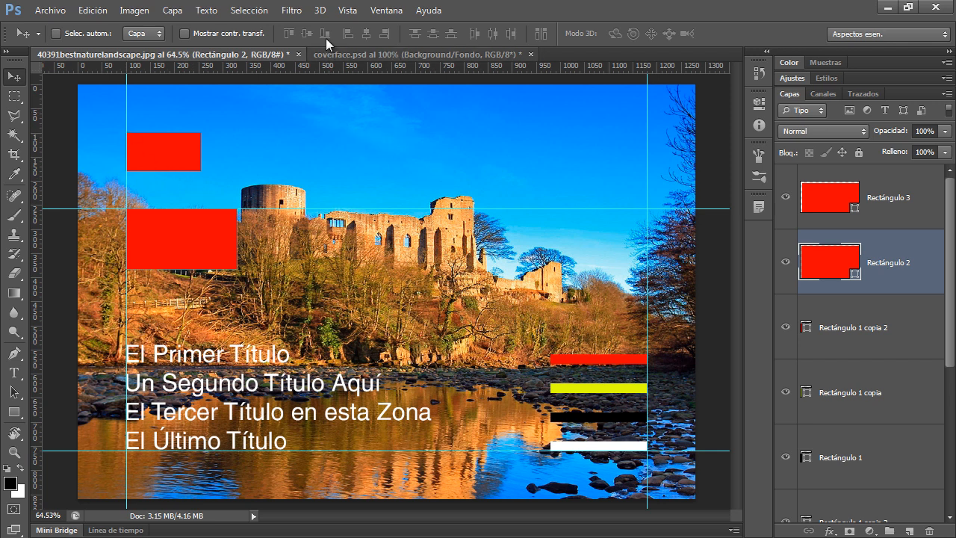
Step: Clear all guides from the landscape image
left_click(348, 10)
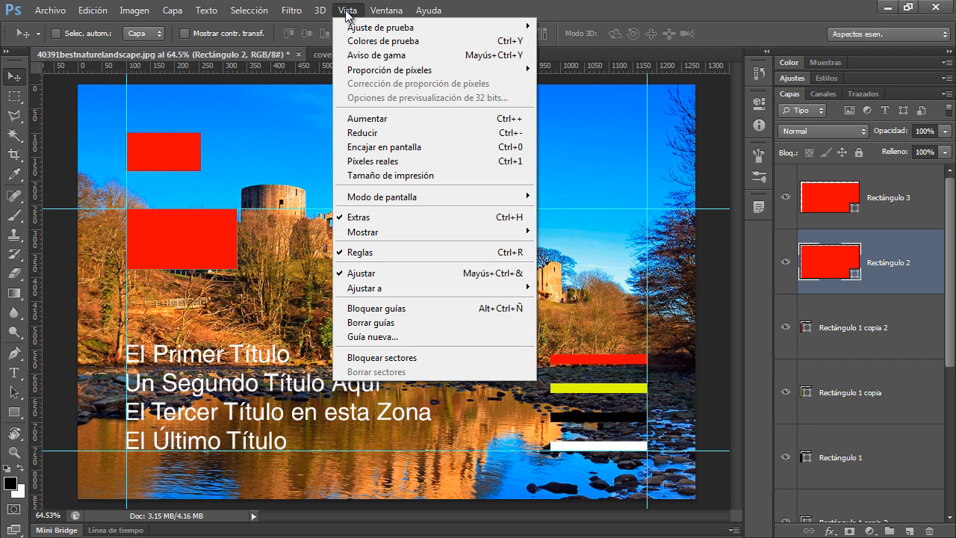
left_click(432, 322)
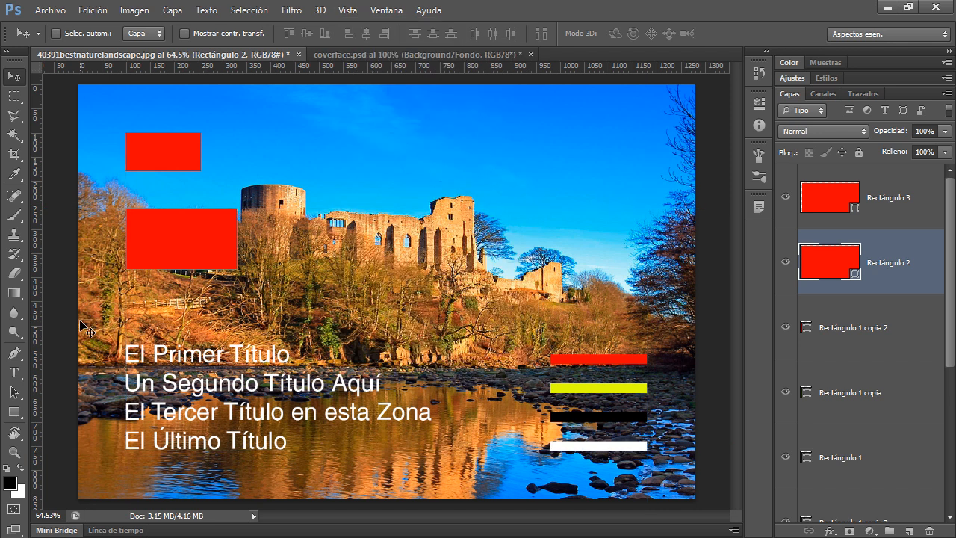
Step: Switch to coverface.psd, draw an 851 × 315 px rectangle between the guides of the cover area, and undo it
left_click(372, 56)
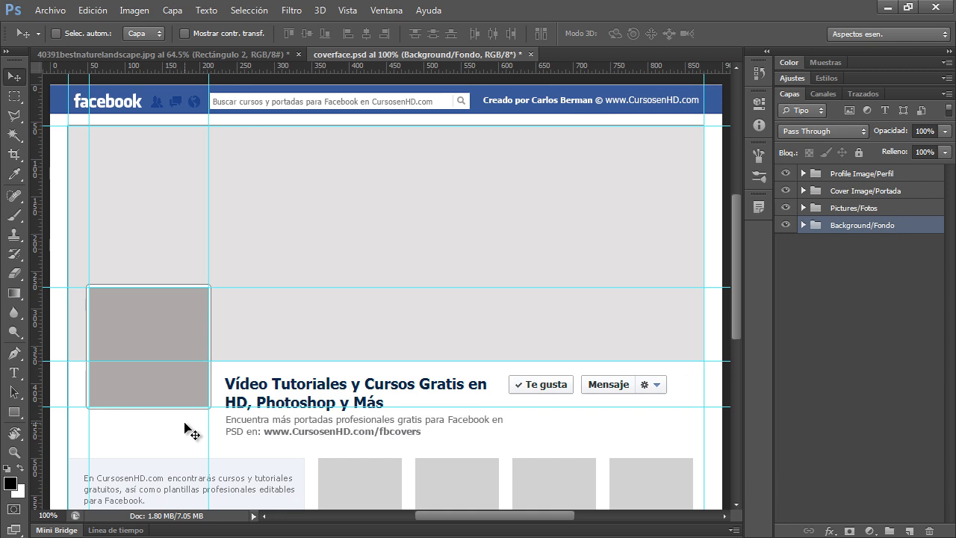
scroll(738, 263, "down", 3)
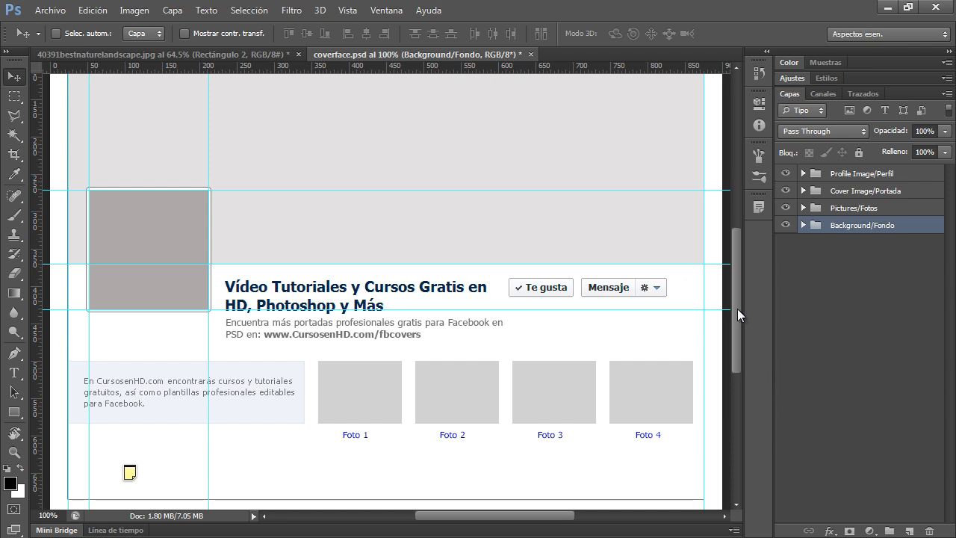
left_click_drag(737, 309, 740, 275)
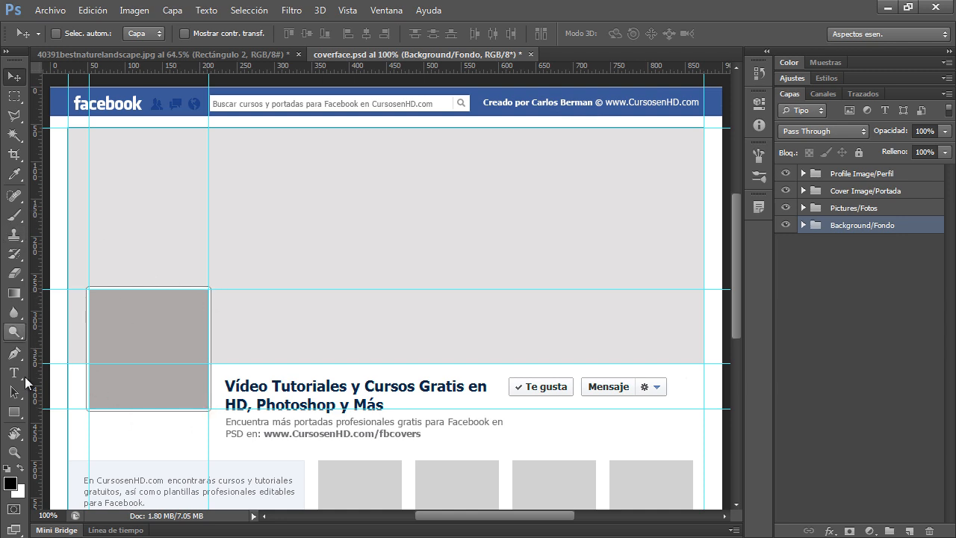
left_click(15, 413)
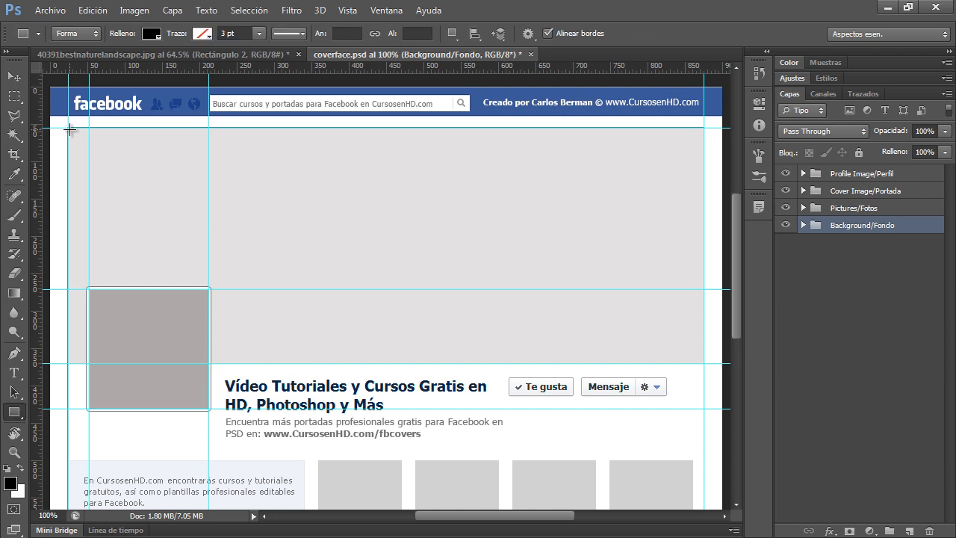
left_click_drag(68, 128, 702, 366)
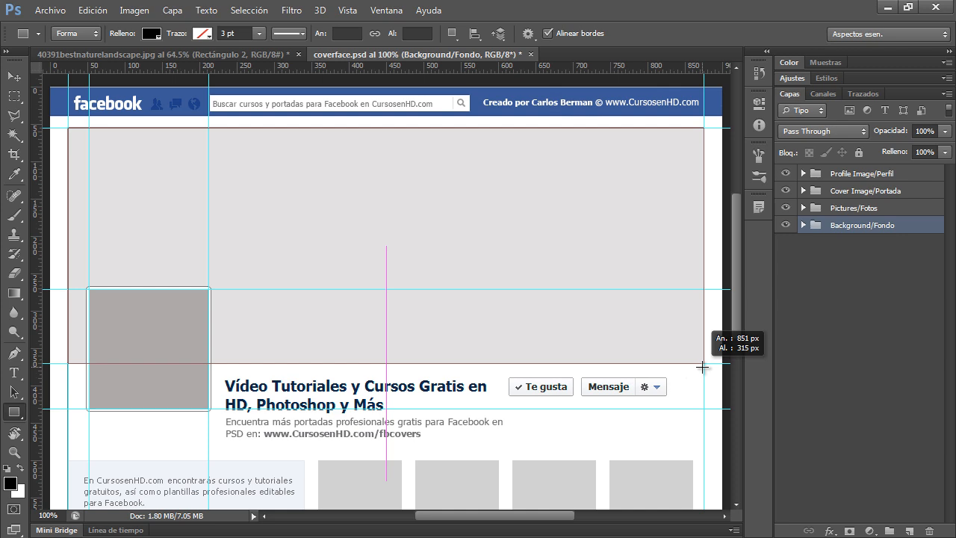
left_click_drag(702, 366, 702, 366)
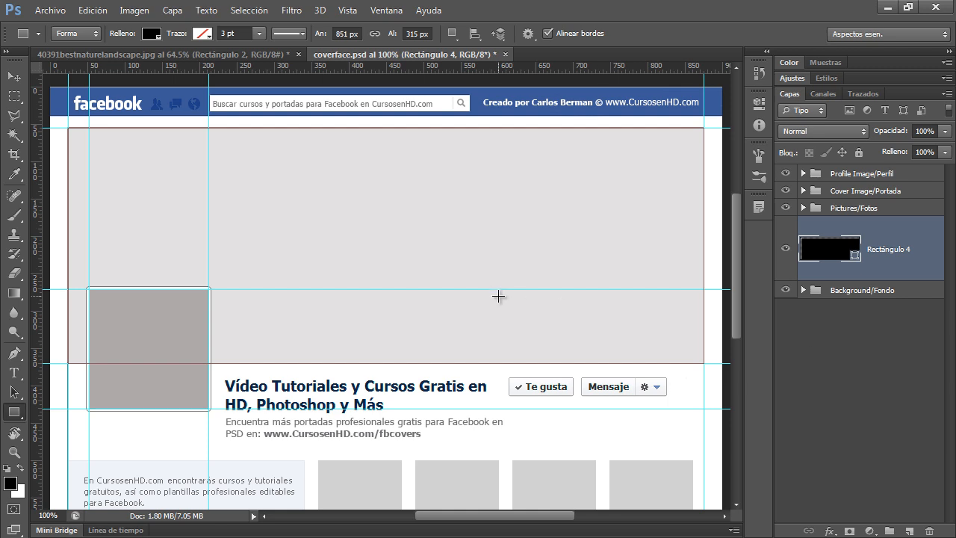
key("ctrl+z")
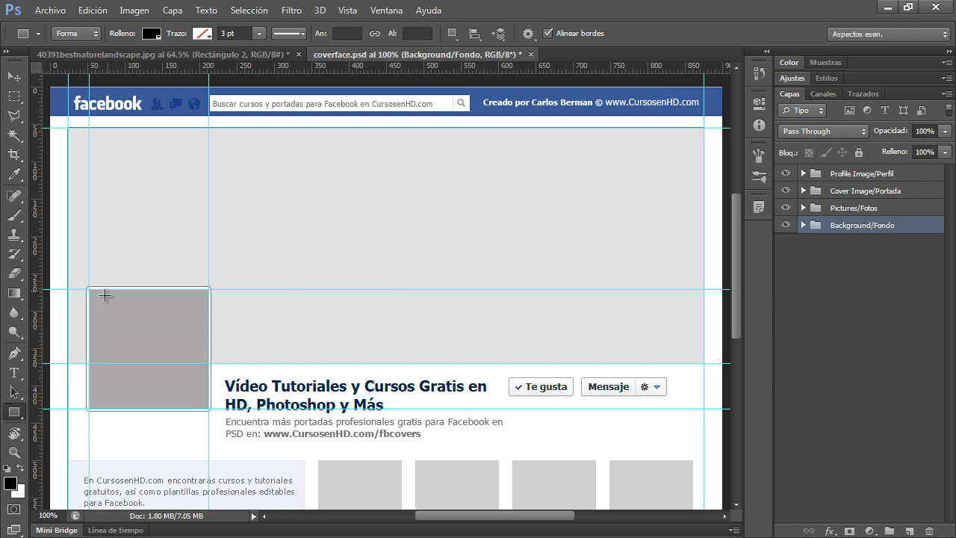
Step: Draw and undo a 160 × 160 px square over the profile picture area, and repeat with an 851 × 315 px rectangle over the cover area
left_click_drag(91, 290, 214, 413)
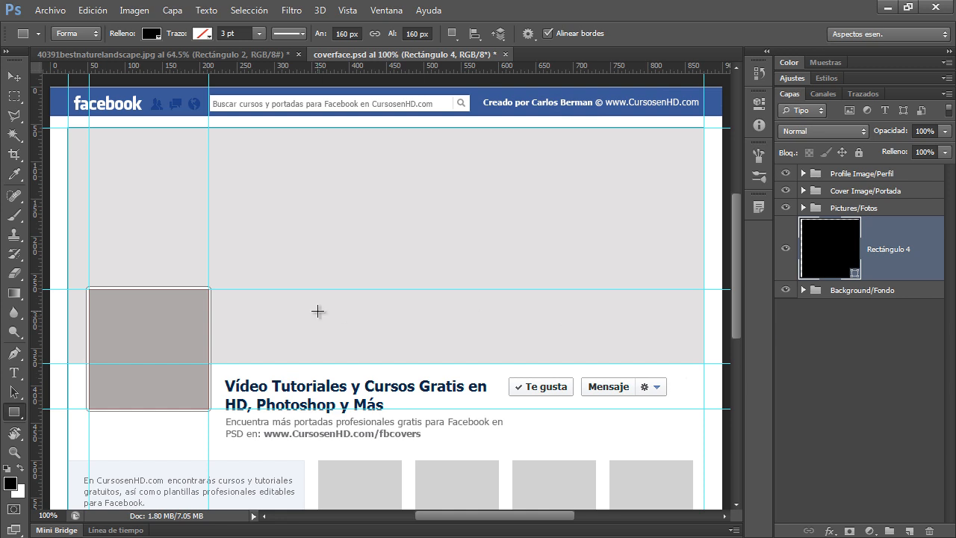
key("ctrl+z")
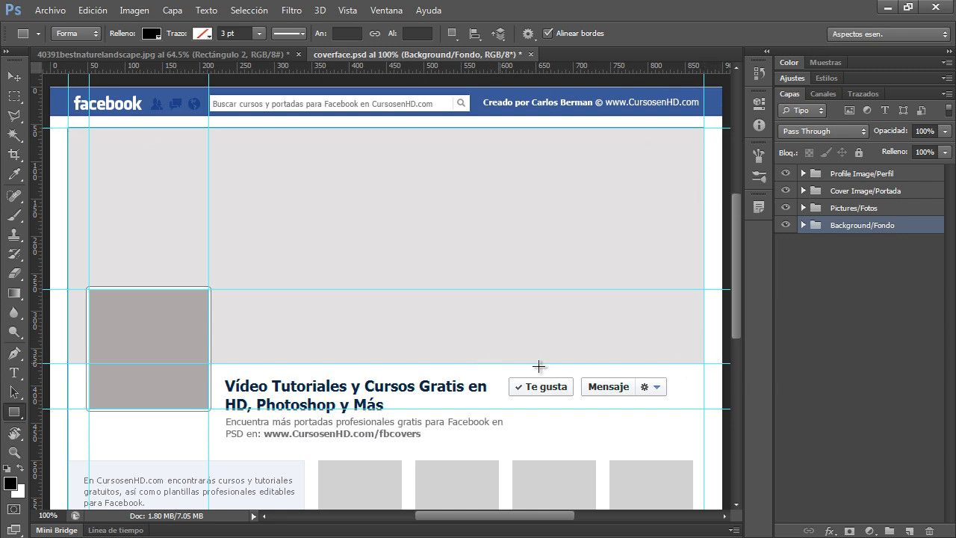
left_click_drag(704, 363, 69, 129)
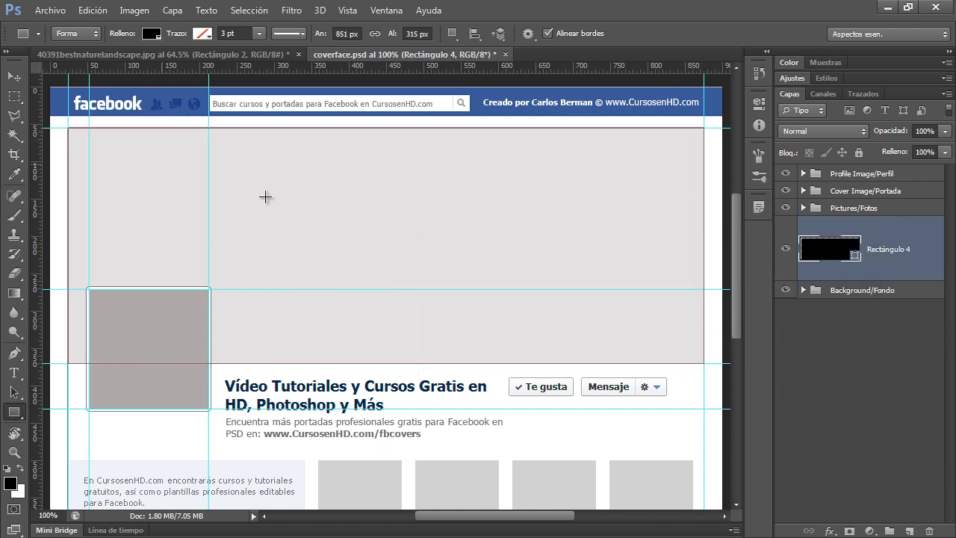
key("ctrl+z")
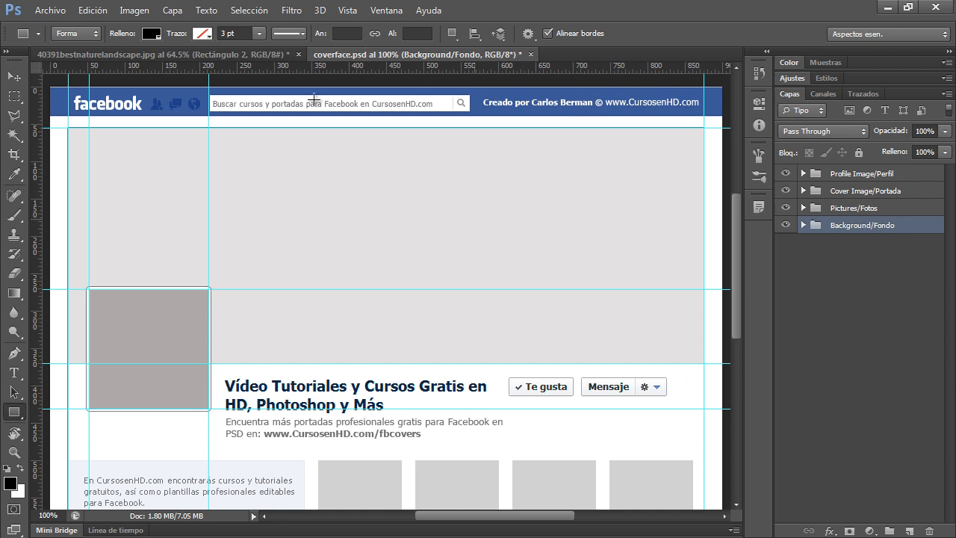
Step: Return to the landscape image and move the larger red rectangle over the castle's right end and back beside the round tower
left_click(239, 55)
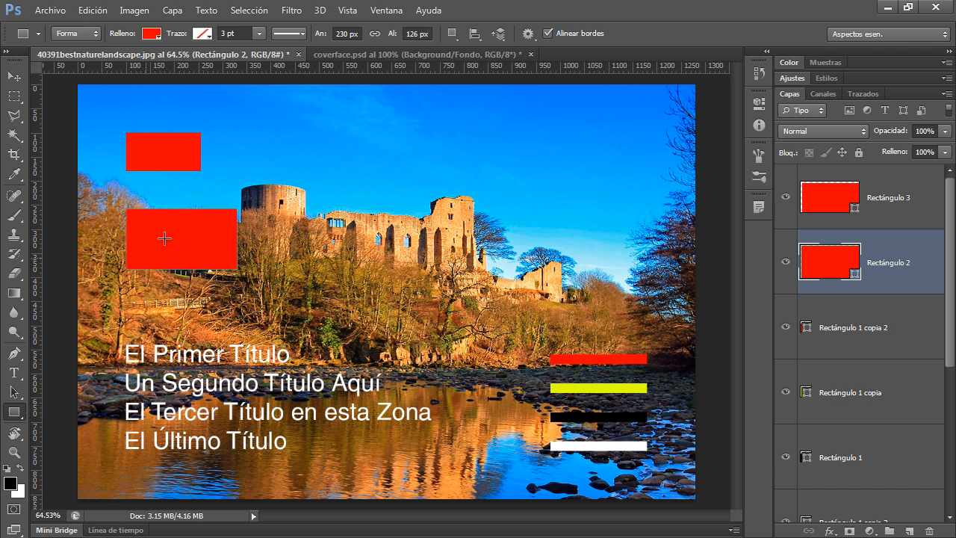
key("v")
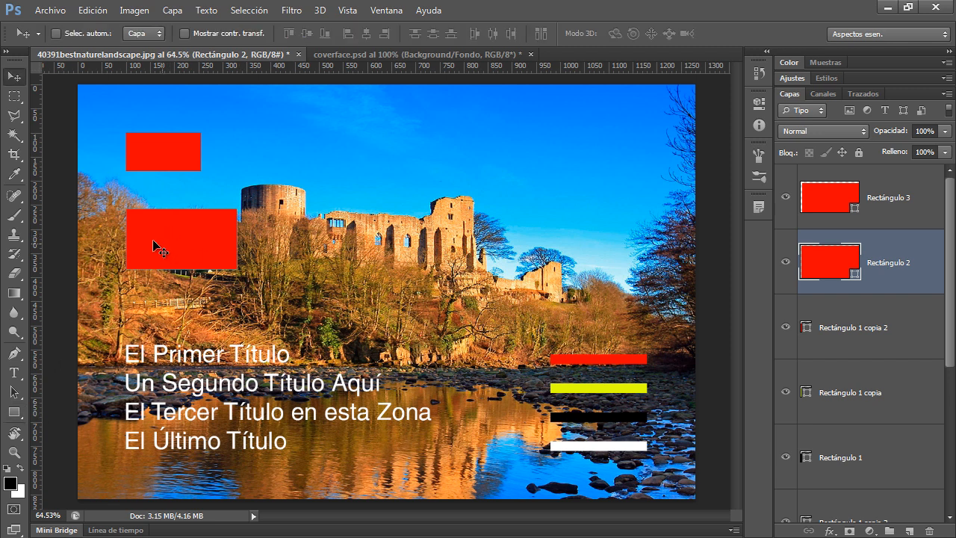
left_click_drag(157, 246, 412, 246)
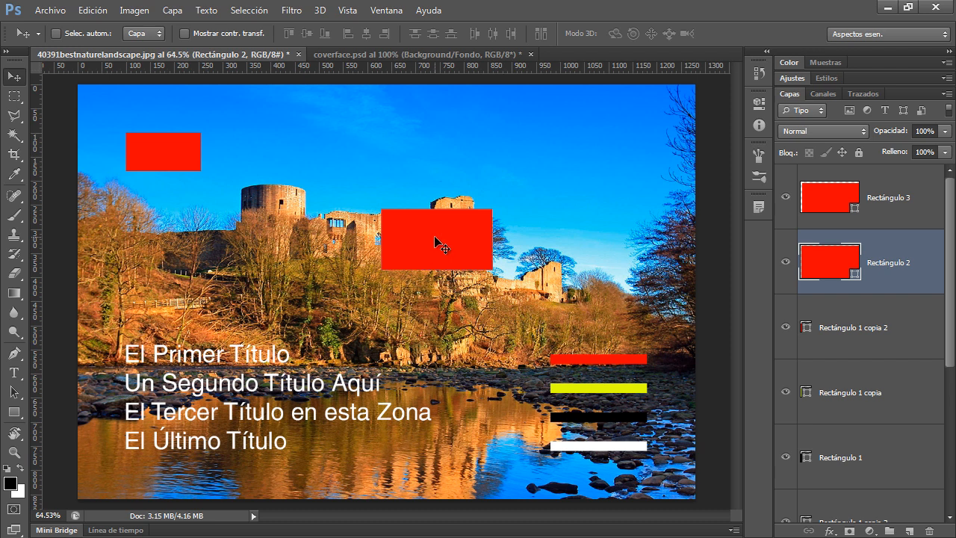
mouse_move(436, 243)
left_mouse_down()
mouse_move(332, 230)
mouse_move(460, 231)
mouse_move(425, 230)
left_mouse_up()
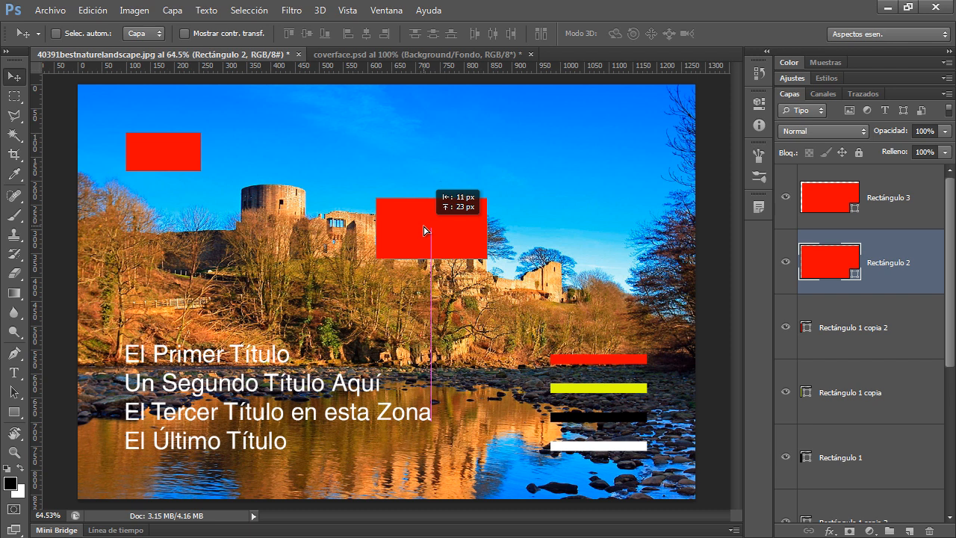
left_click_drag(425, 231, 208, 227)
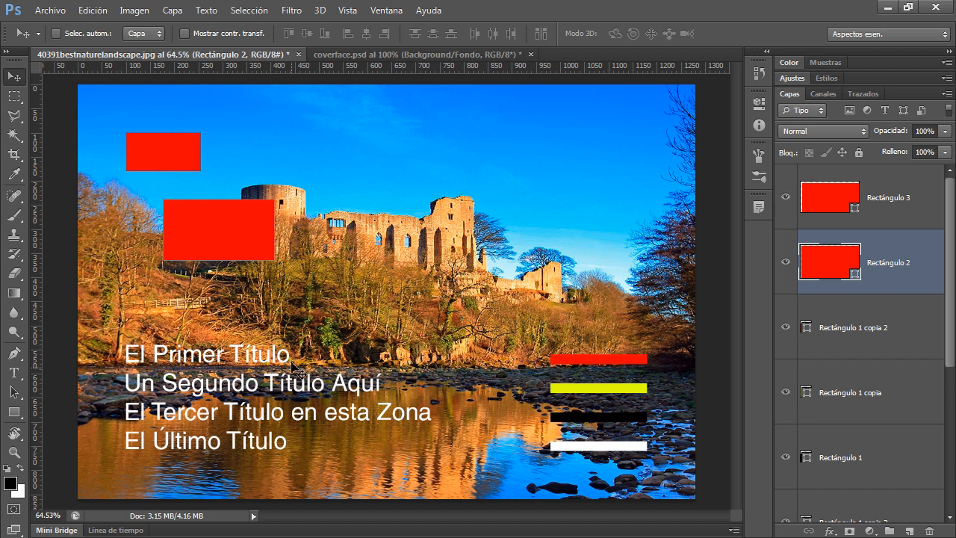
Step: Align the larger red rectangle's right edge with the first title's end, and realign its left edge with the smaller rectangle's left edge
left_click_drag(215, 235, 230, 303)
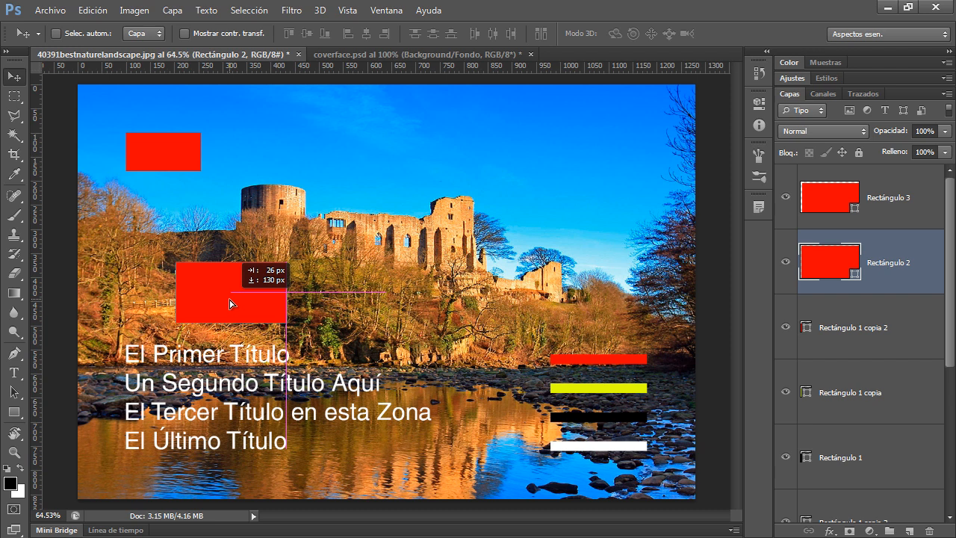
left_click_drag(230, 303, 232, 304)
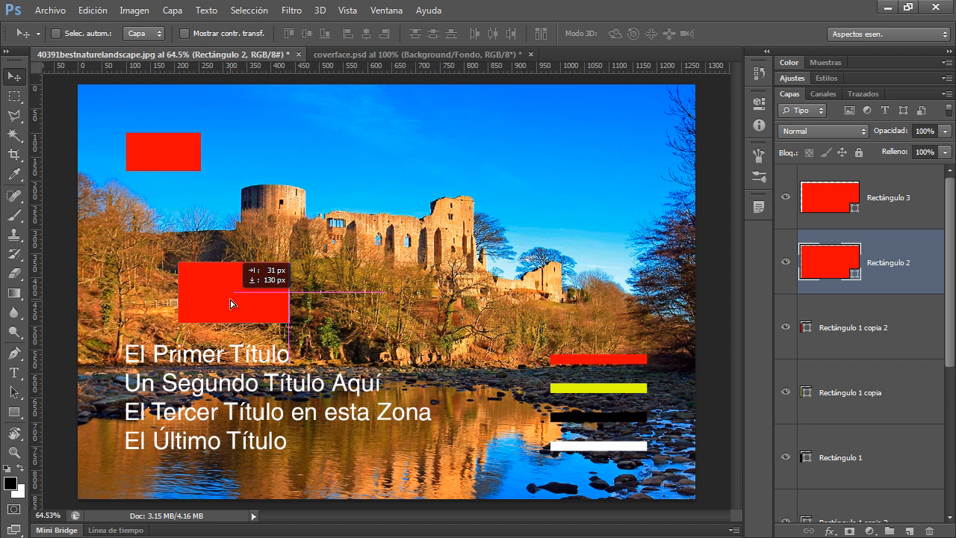
left_click_drag(231, 303, 176, 205)
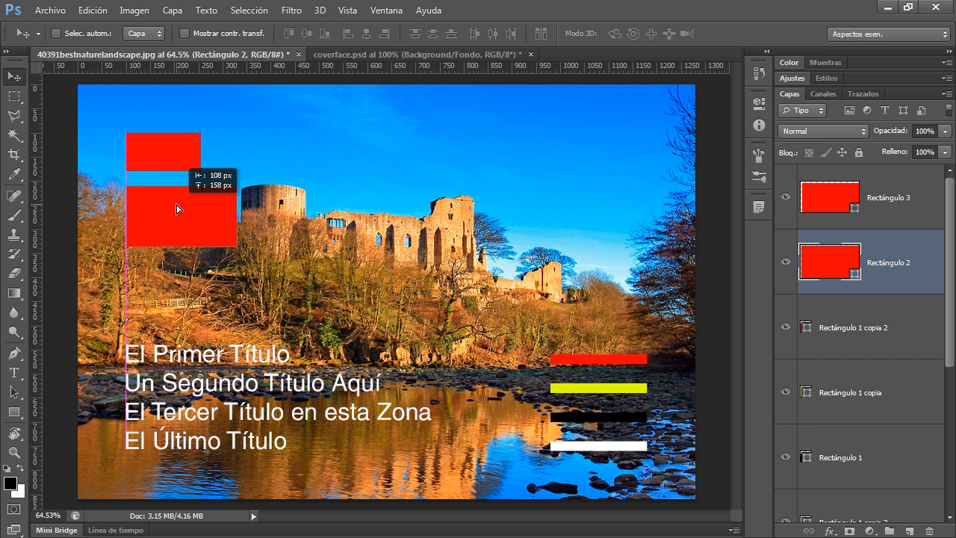
left_click_drag(177, 208, 176, 209)
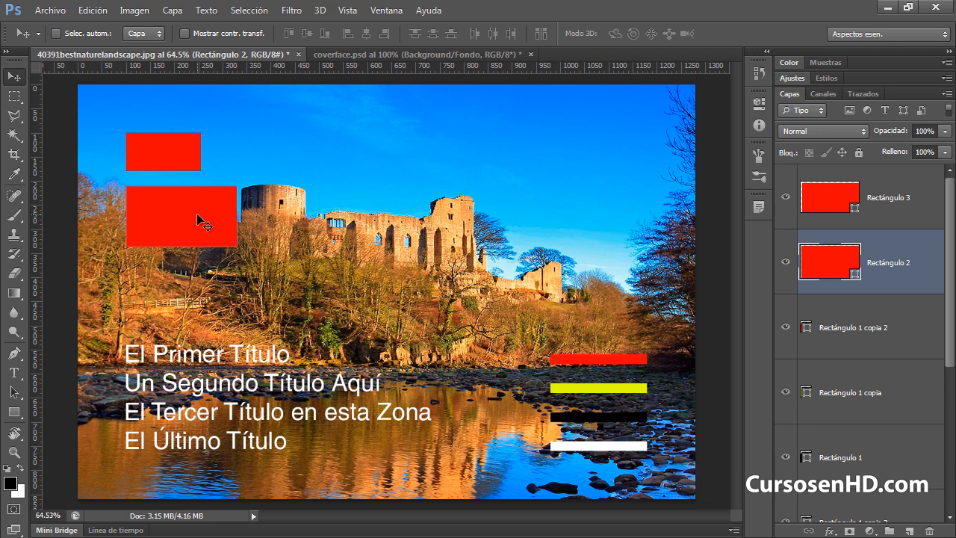
Step: Move the larger red rectangle above the coloured bars and over the titles, and place it on the middle of the castle
left_click_drag(202, 220, 609, 296)
left_click_drag(619, 297, 613, 296)
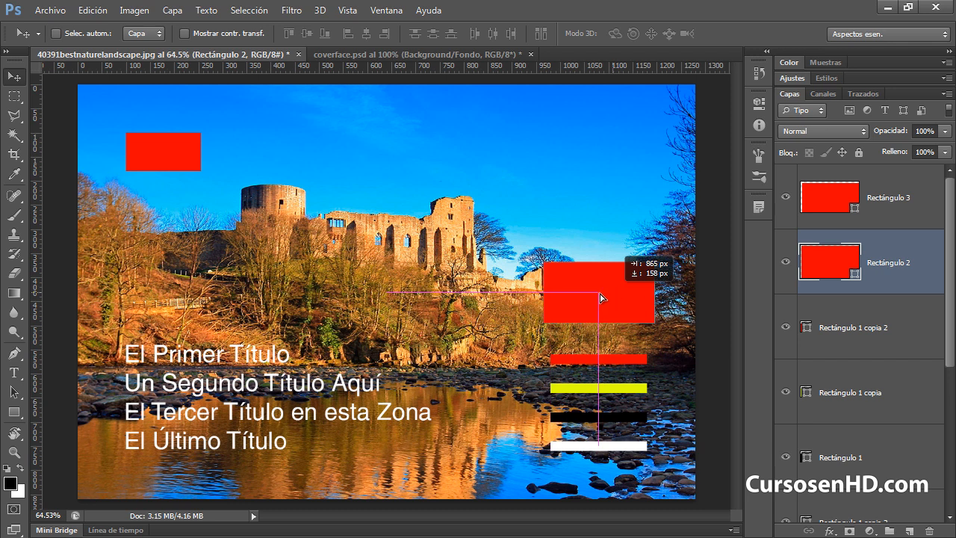
left_click_drag(602, 297, 409, 360)
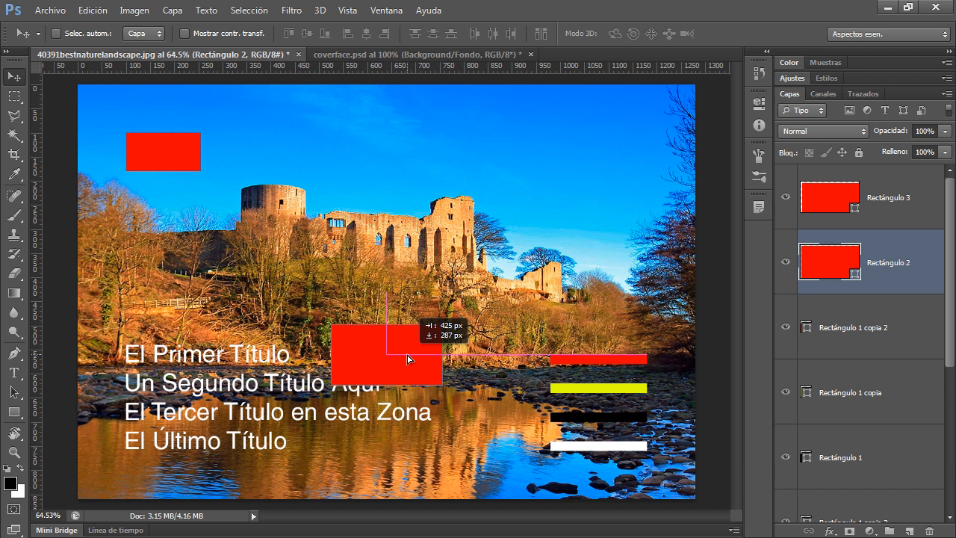
left_click_drag(408, 359, 408, 359)
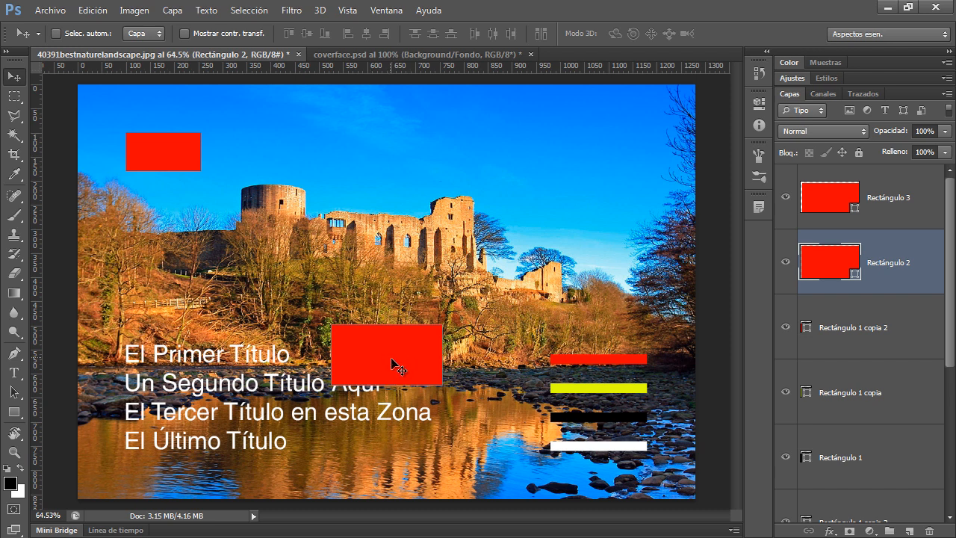
left_click_drag(389, 363, 383, 267)
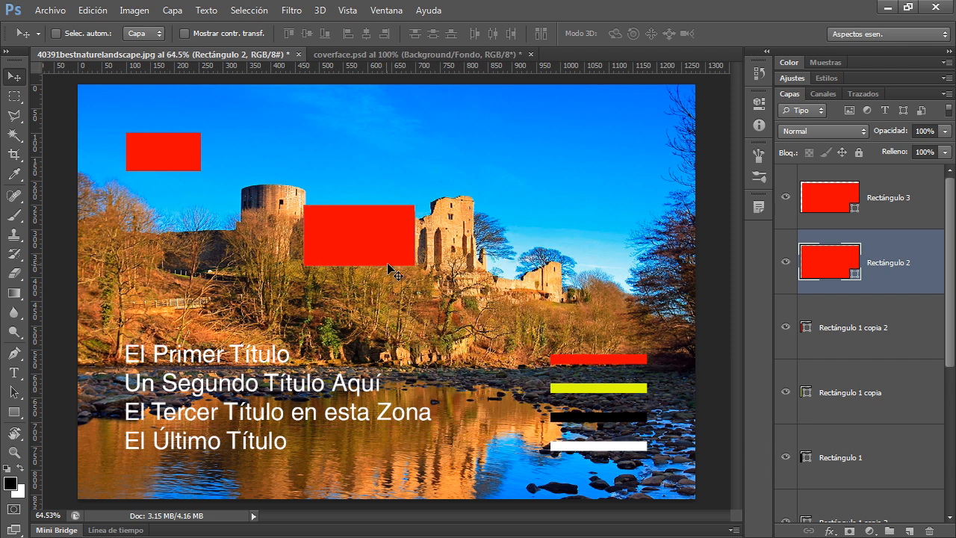
Step: Draw a 202 × 184 px red rectangle over the castle's right end, and add a horizontal guide at about 120 px and a vertical one at about 50 px
key("u")
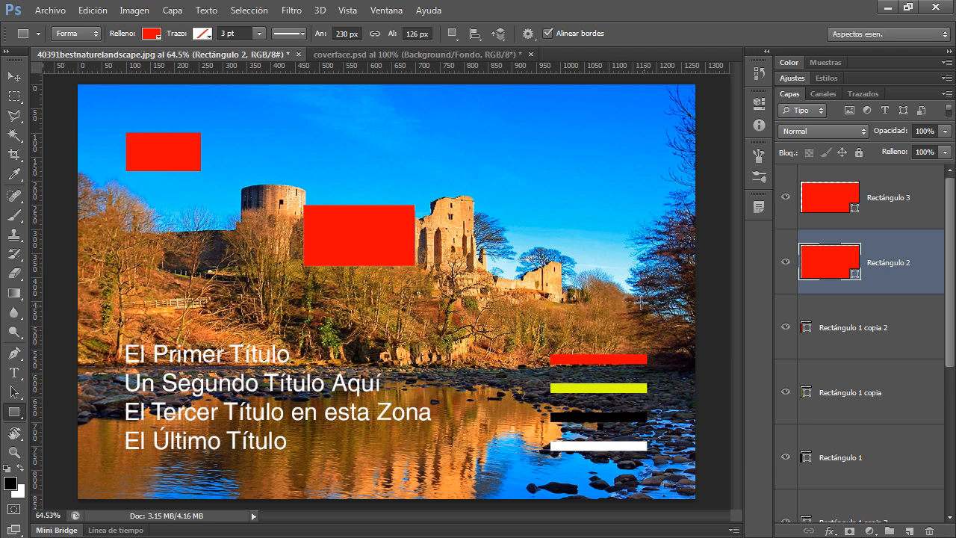
left_click_drag(557, 277, 461, 191)
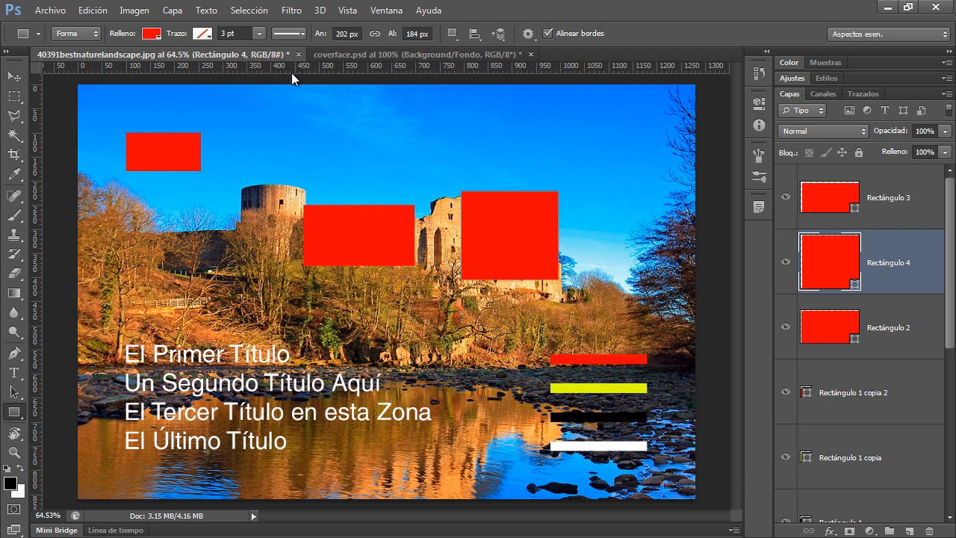
left_click_drag(291, 73, 292, 144)
left_click_drag(34, 235, 103, 209)
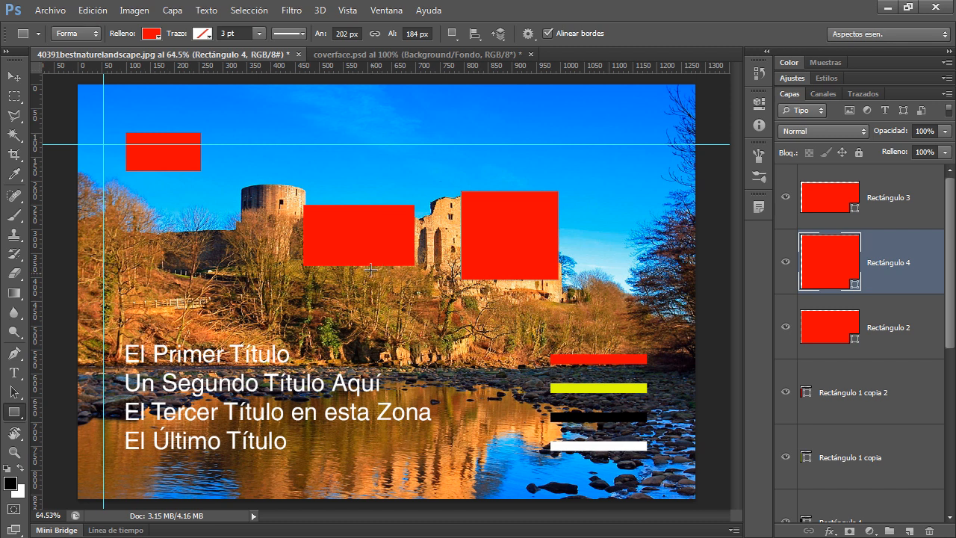
Step: Move the new rectangle so its bottom aligns with the neighbouring red rectangle and its right edge with the coloured bars' left edge
key("v")
left_click_drag(366, 247, 256, 277)
left_click_drag(429, 275, 521, 238)
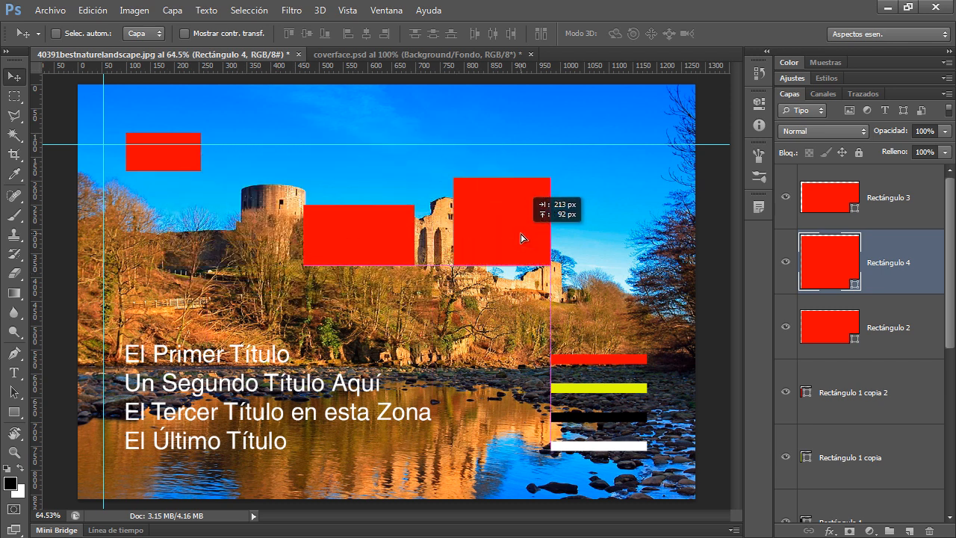